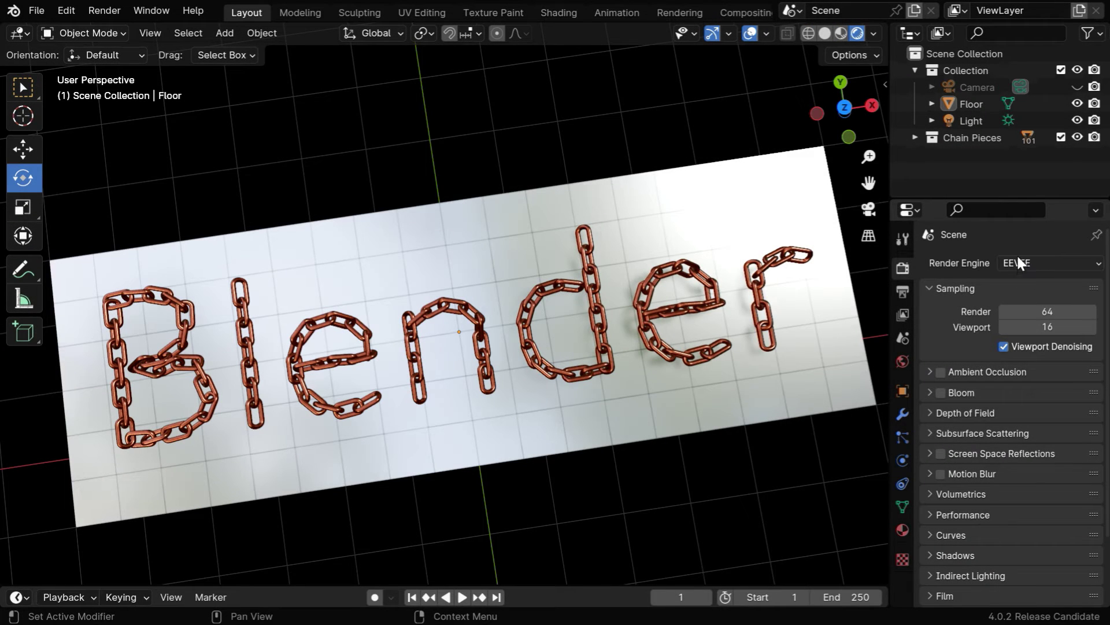
- Switch the render engine to Cycles, briefly try GPU Compute, and leave the device on CPU
click(1041, 262)
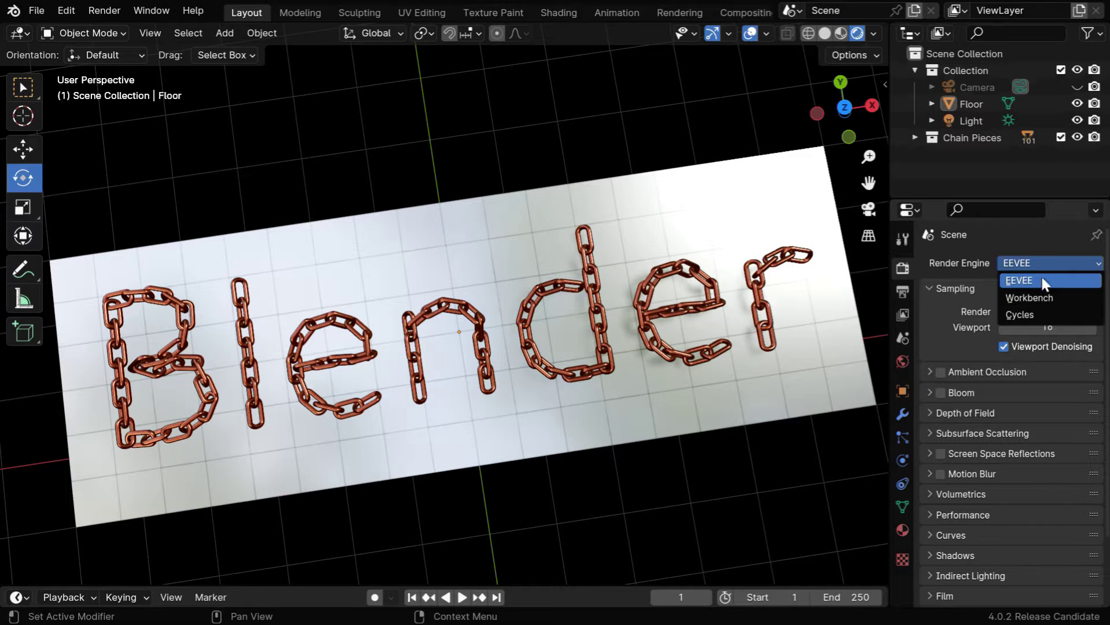
click(1036, 314)
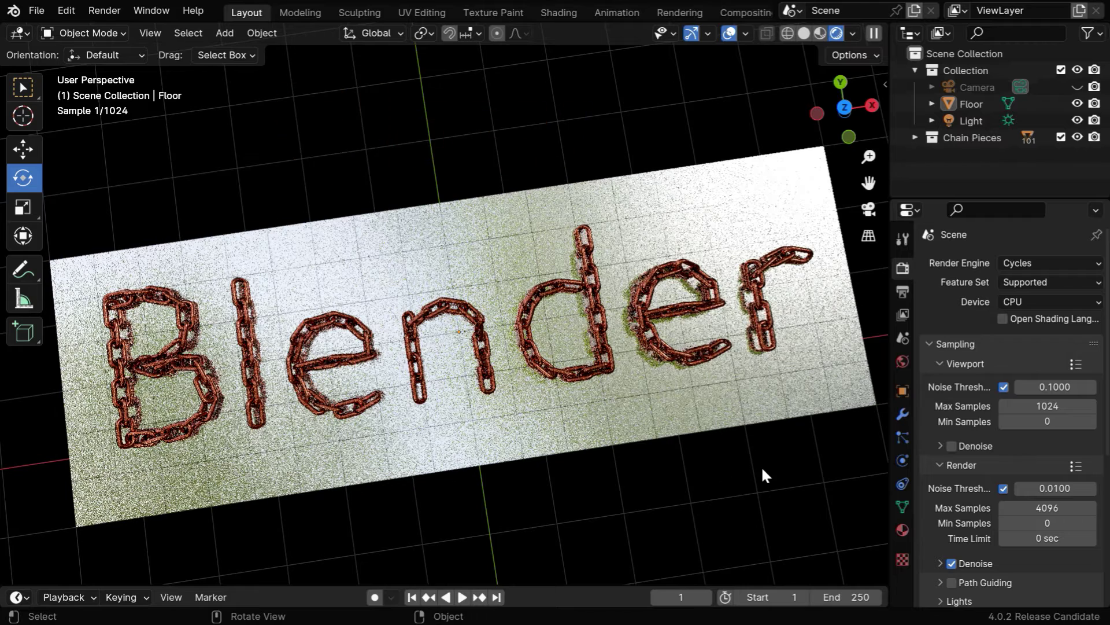
click(1033, 301)
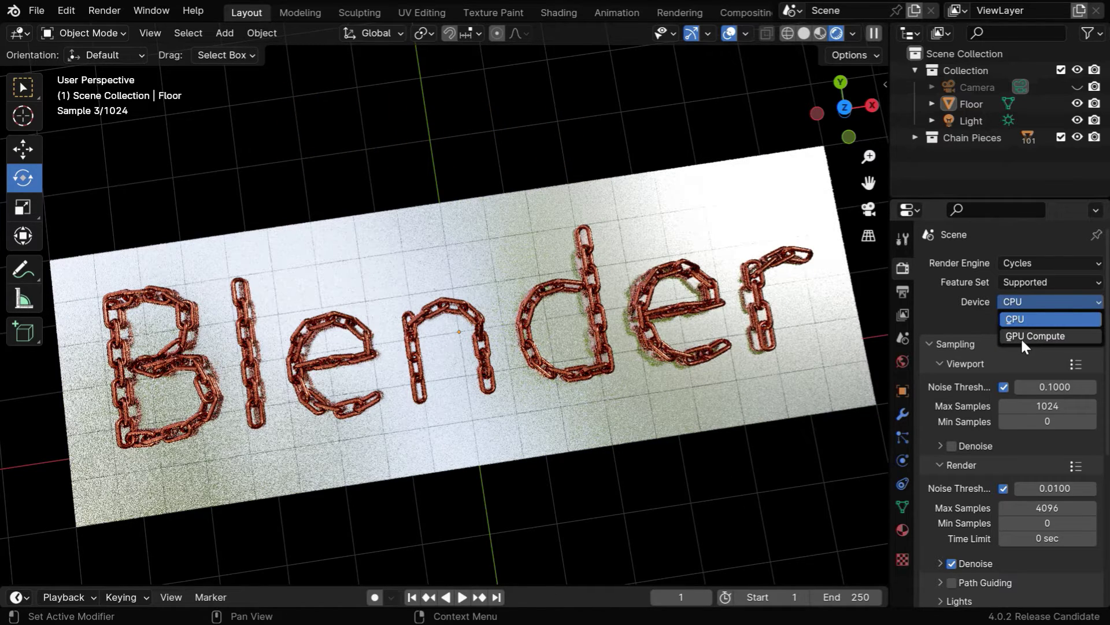
click(1029, 337)
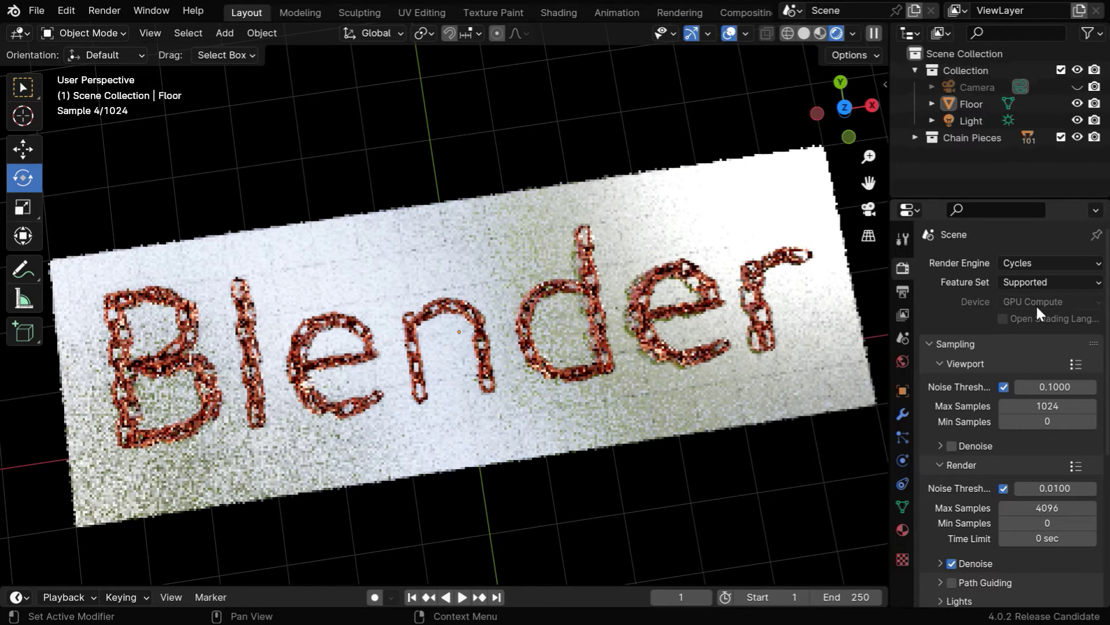
click(1036, 304)
click(1037, 322)
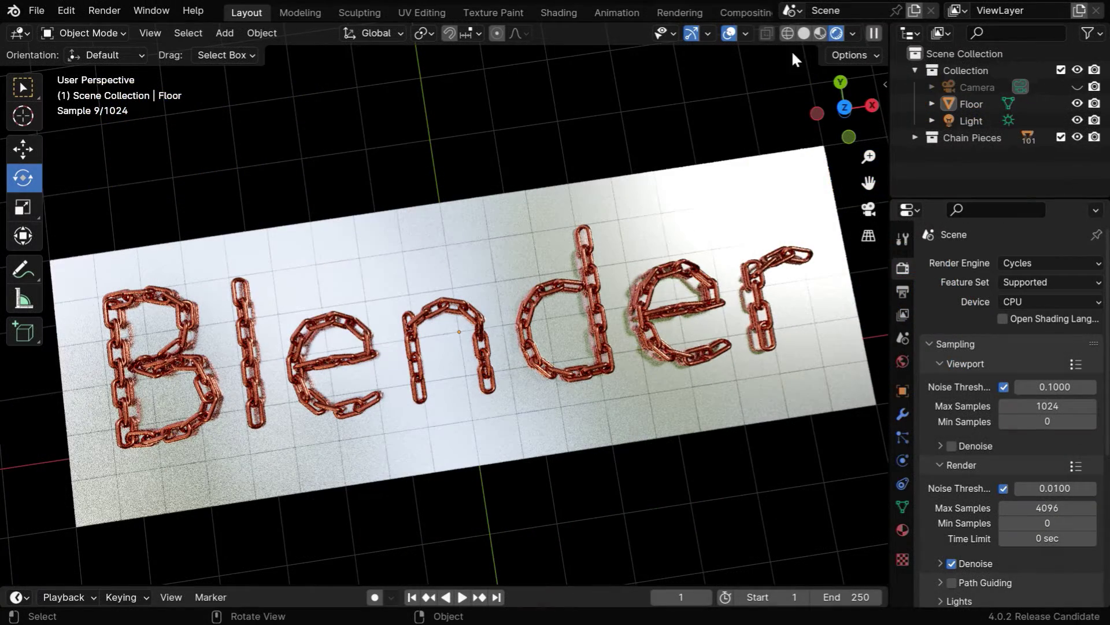
- Switch the viewport to Solid shading, keep Cycles, and set the render device to GPU Compute
click(804, 33)
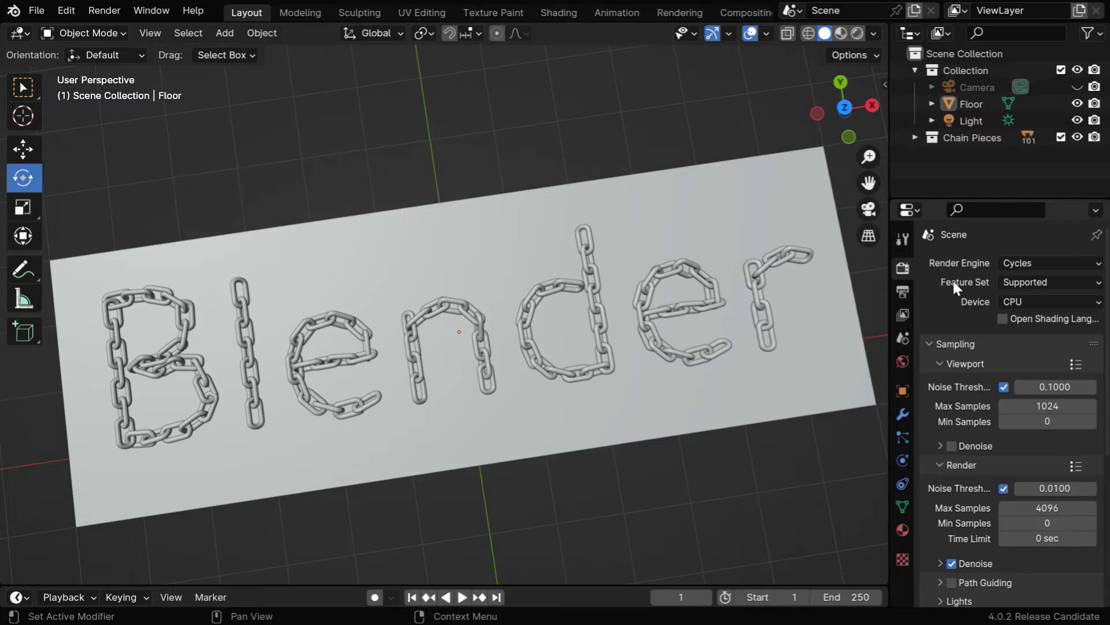
click(1043, 262)
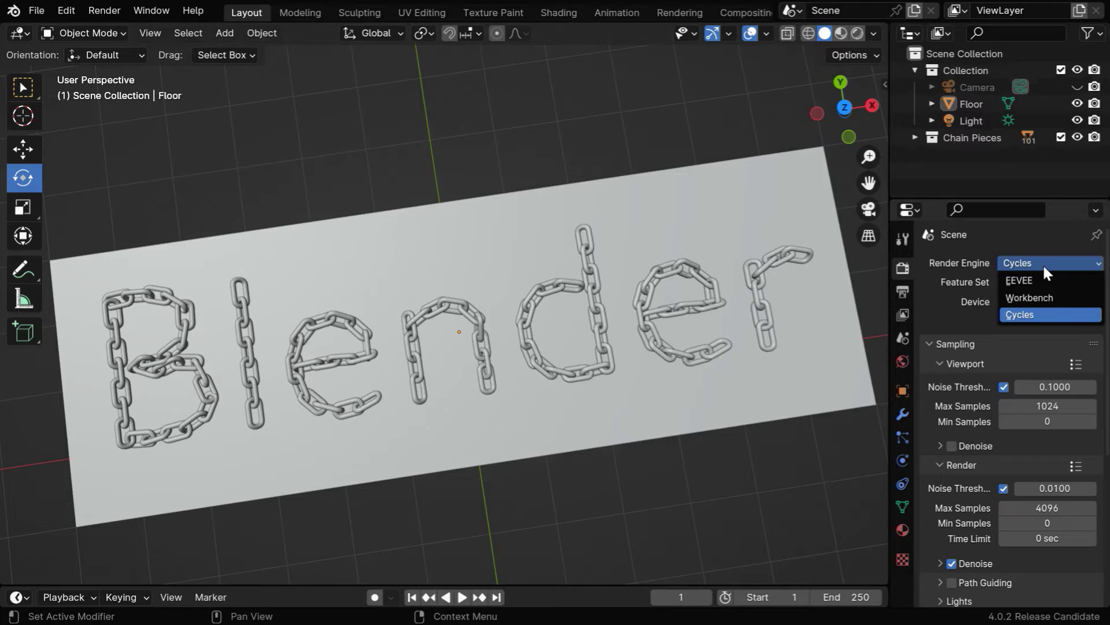
click(1046, 313)
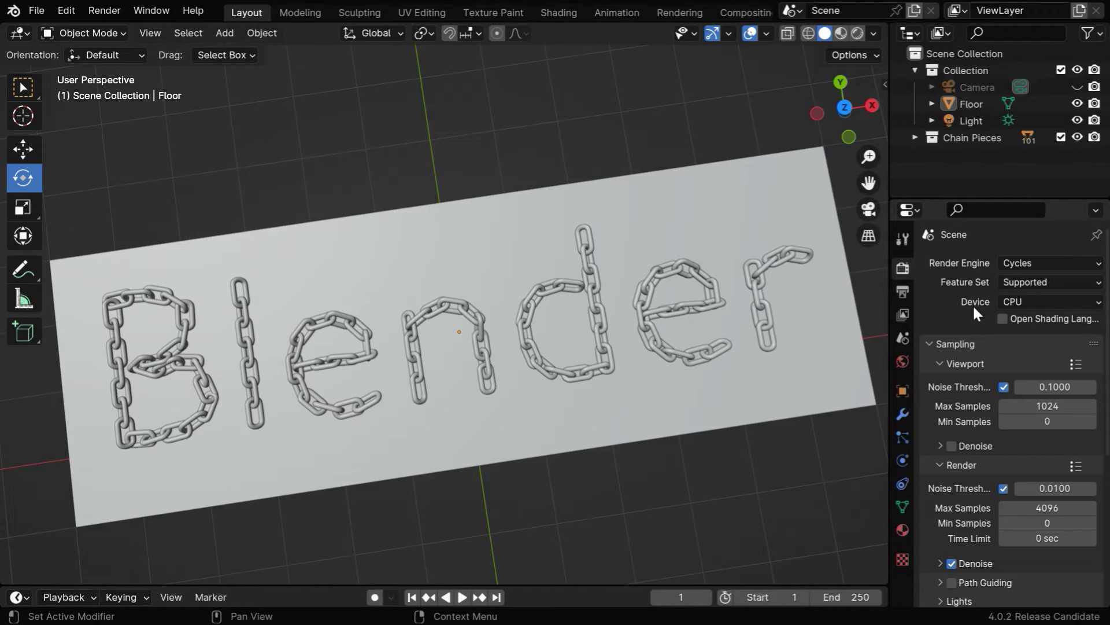
click(1022, 300)
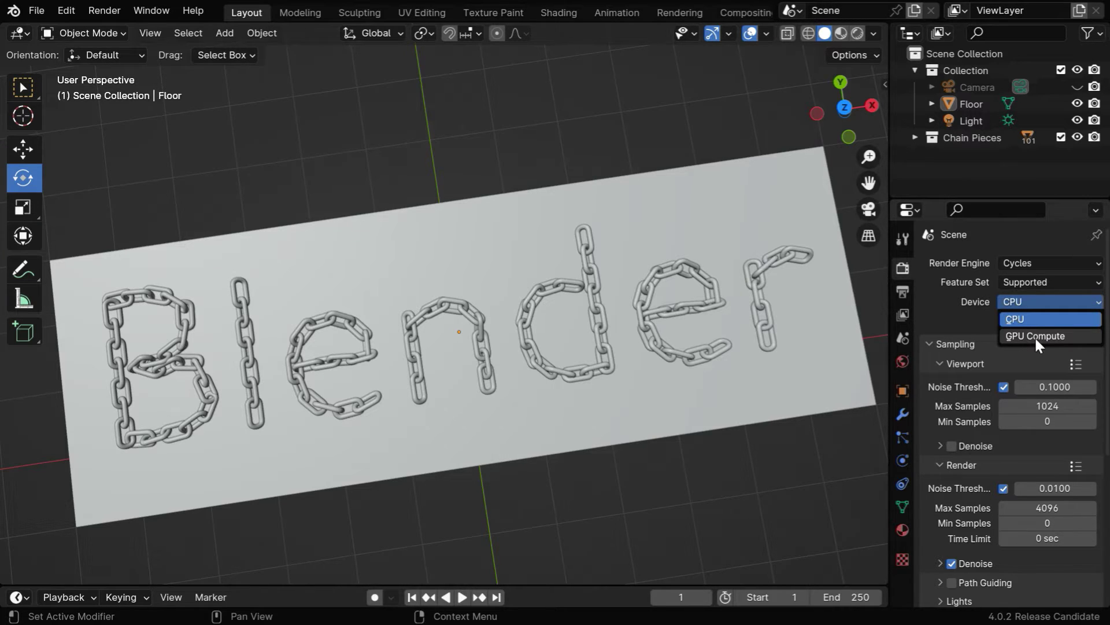
click(1035, 335)
click(1040, 300)
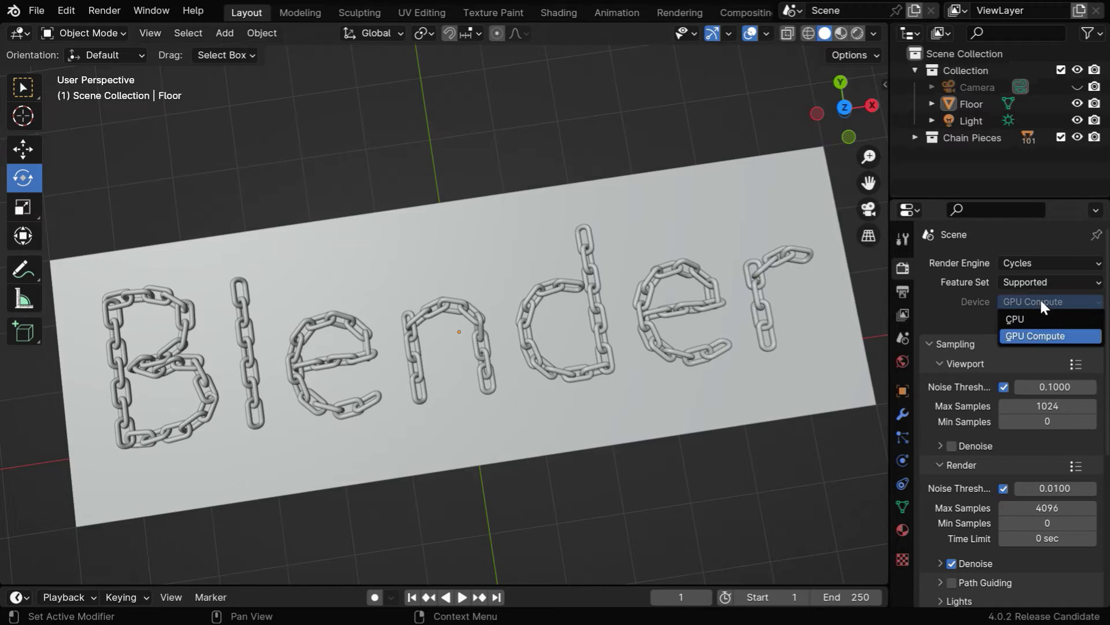
click(1041, 334)
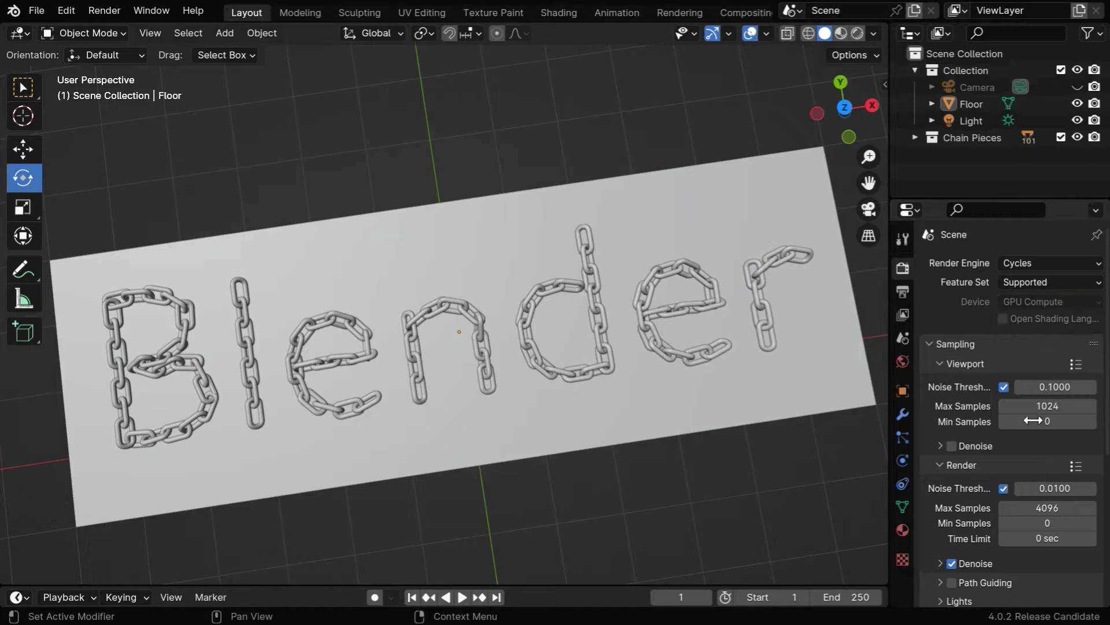
- Collapse Viewport sampling and set the render Max Samples to 64
click(941, 364)
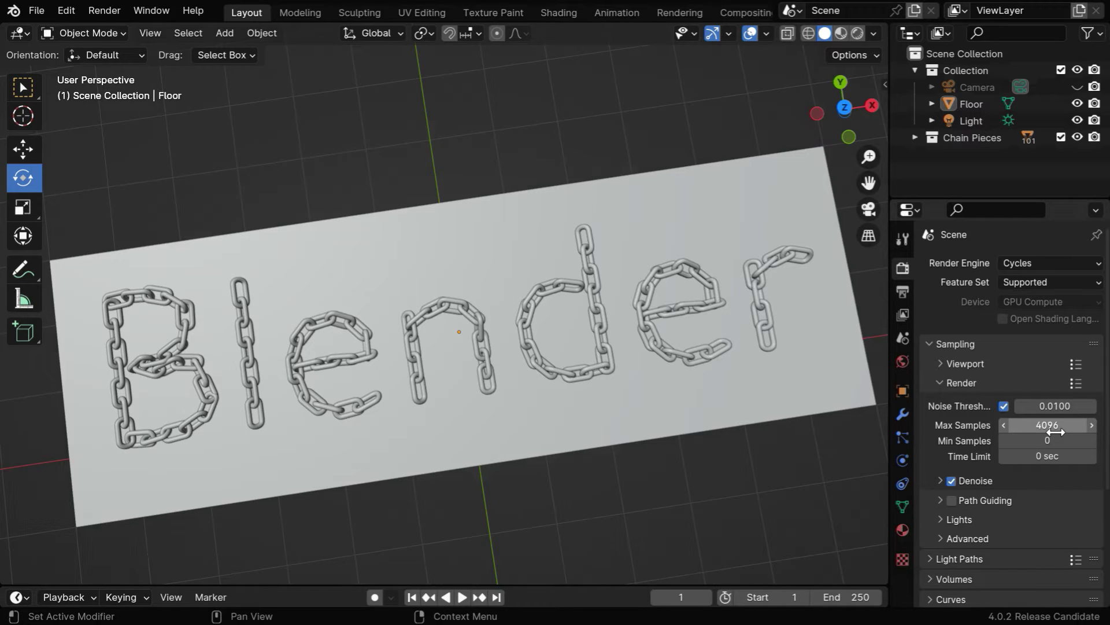
click(1058, 430)
text(128)
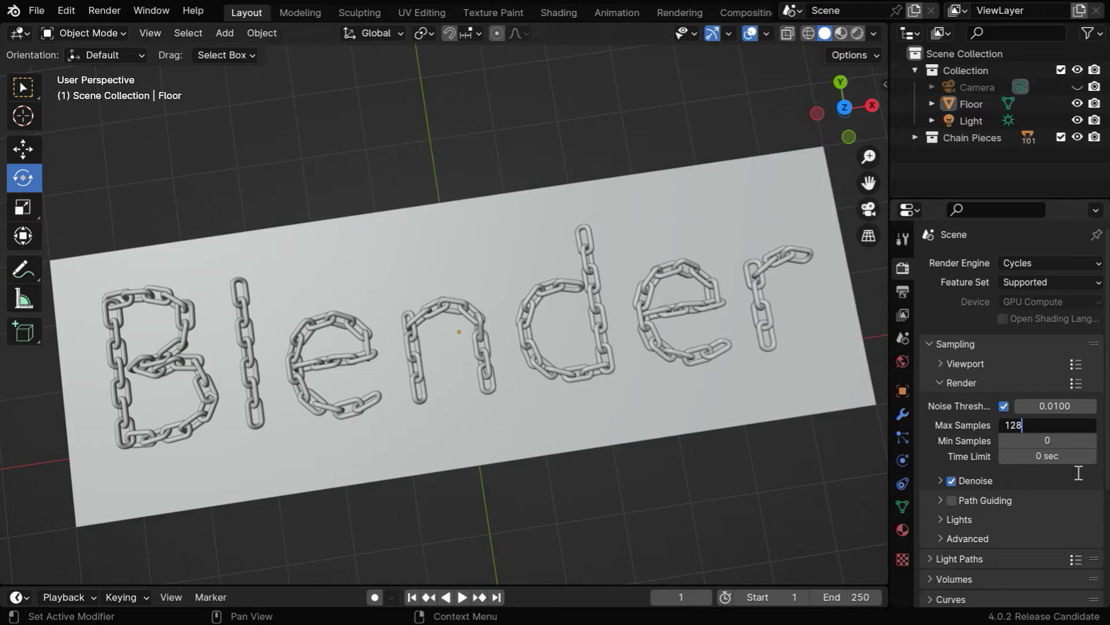
key(Return)
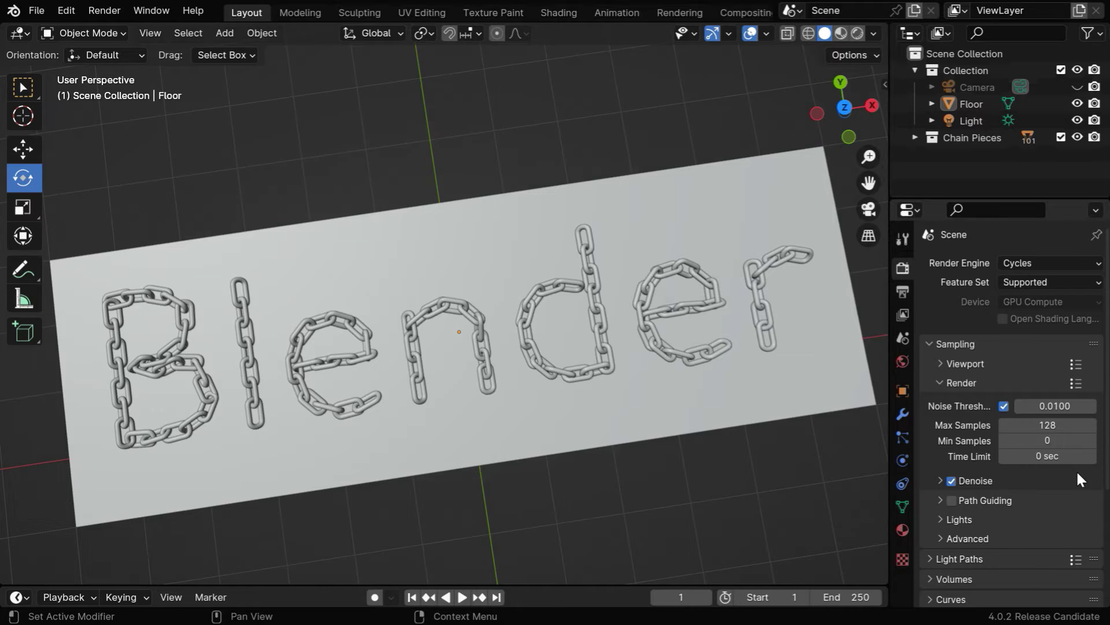
click(1058, 425)
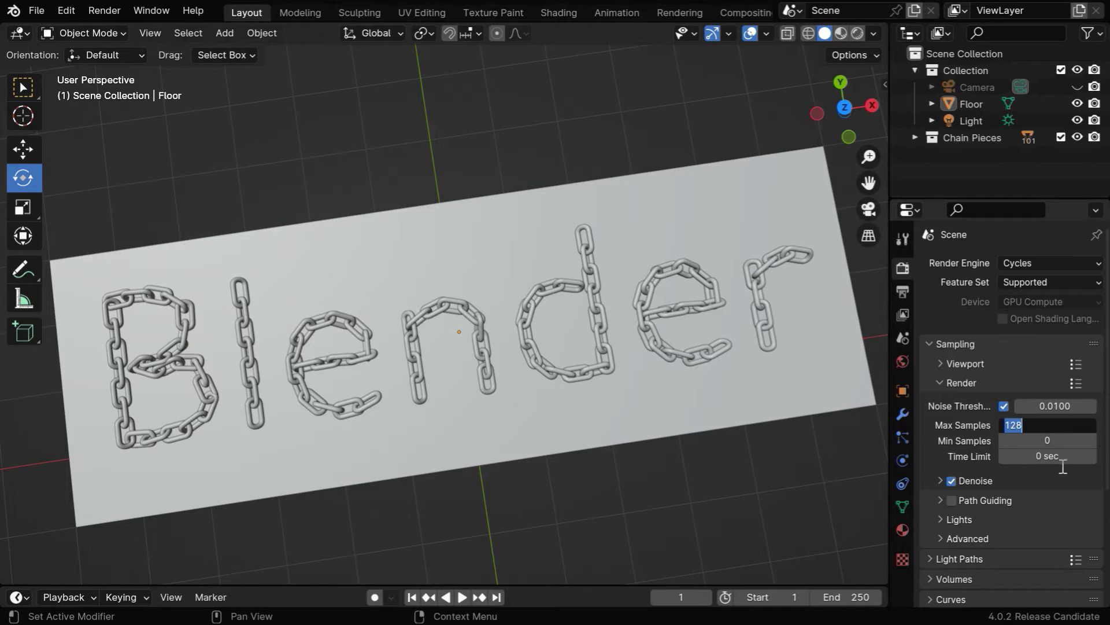
text(64)
key(Return)
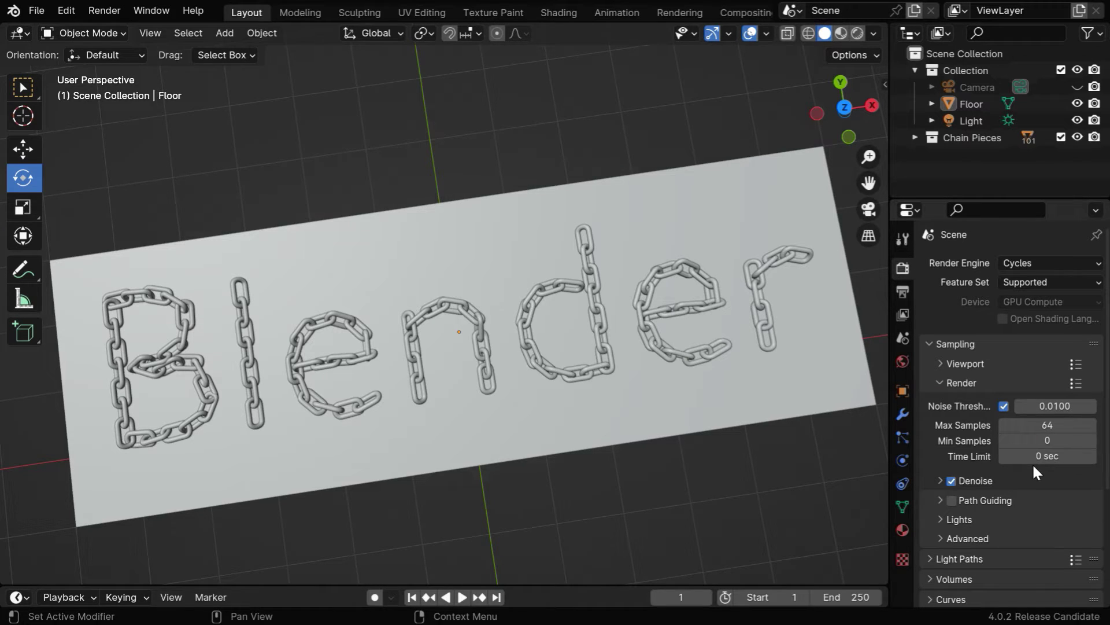
- Set the render Time Limit to 30 sec, then reset it to 0
double_click(1056, 457)
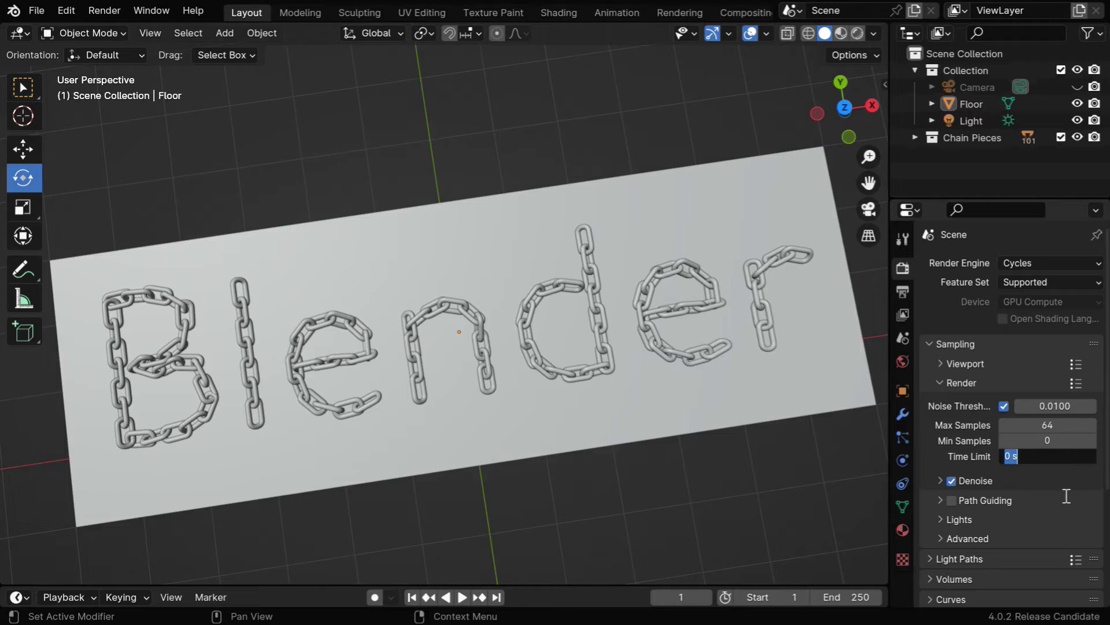
text(30)
key(Return)
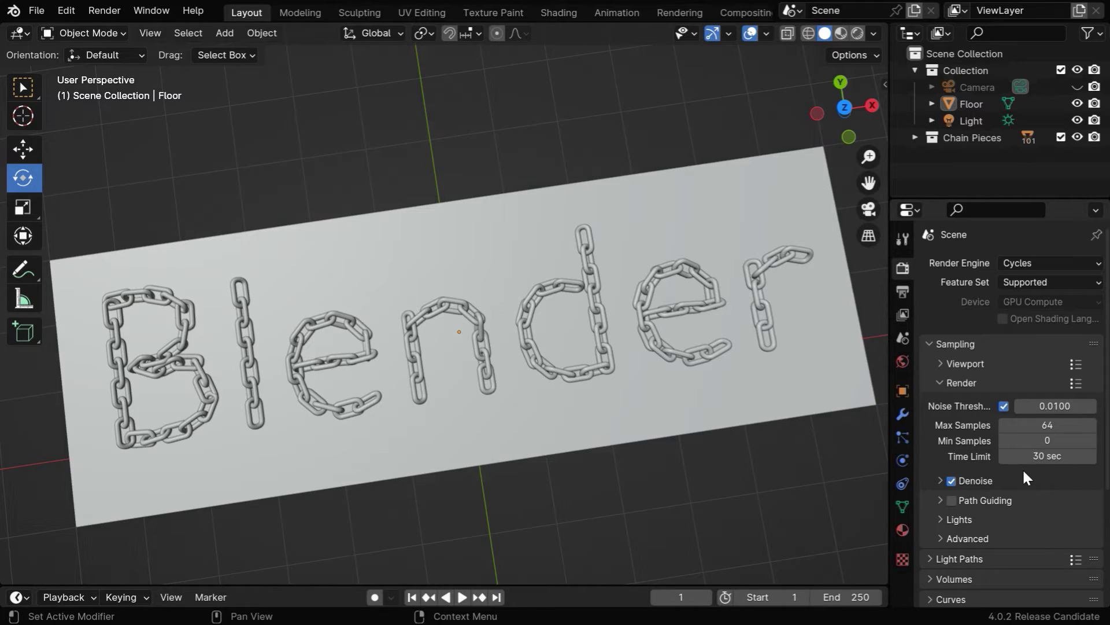
double_click(1056, 458)
text(0)
key(Return)
click(930, 559)
scroll(1055, 541, down, 10)
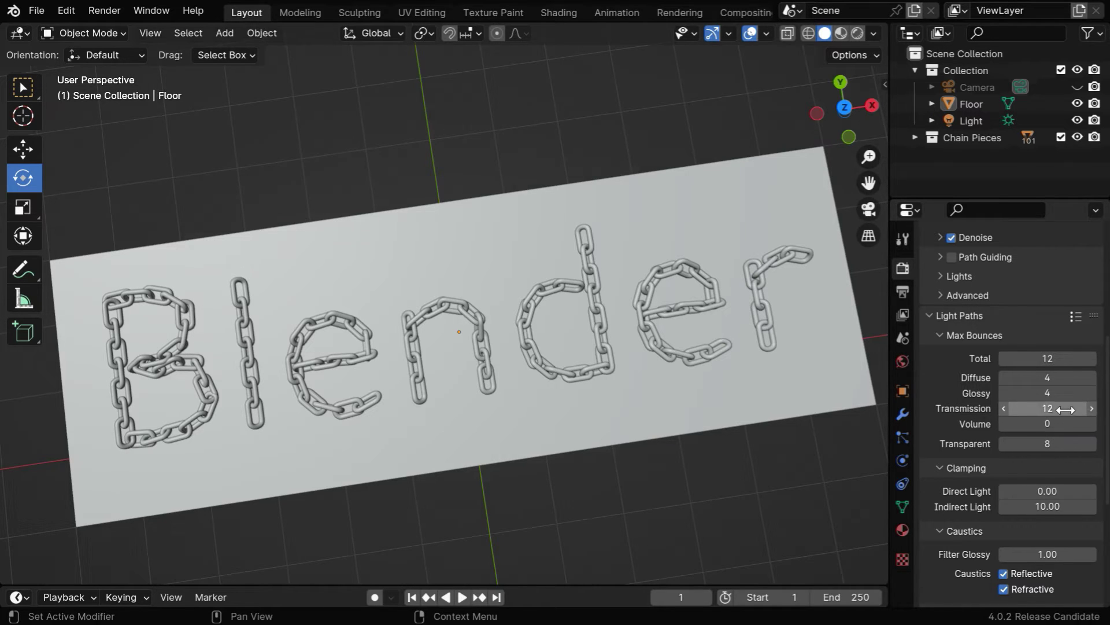
scroll(1065, 409, up, 3)
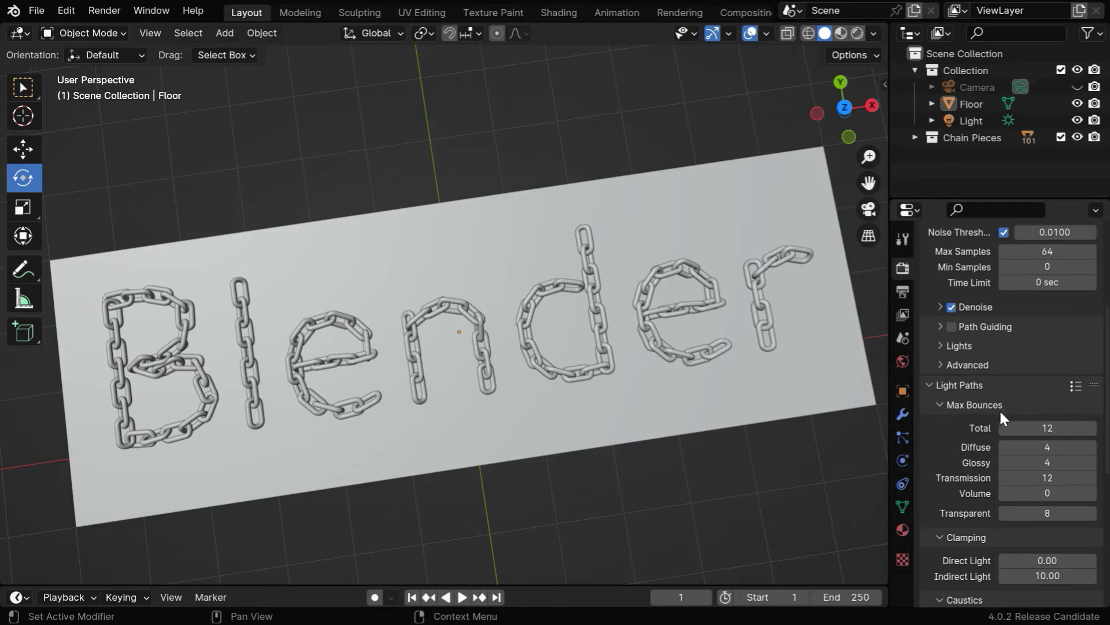
click(929, 384)
scroll(1056, 498, up, 6)
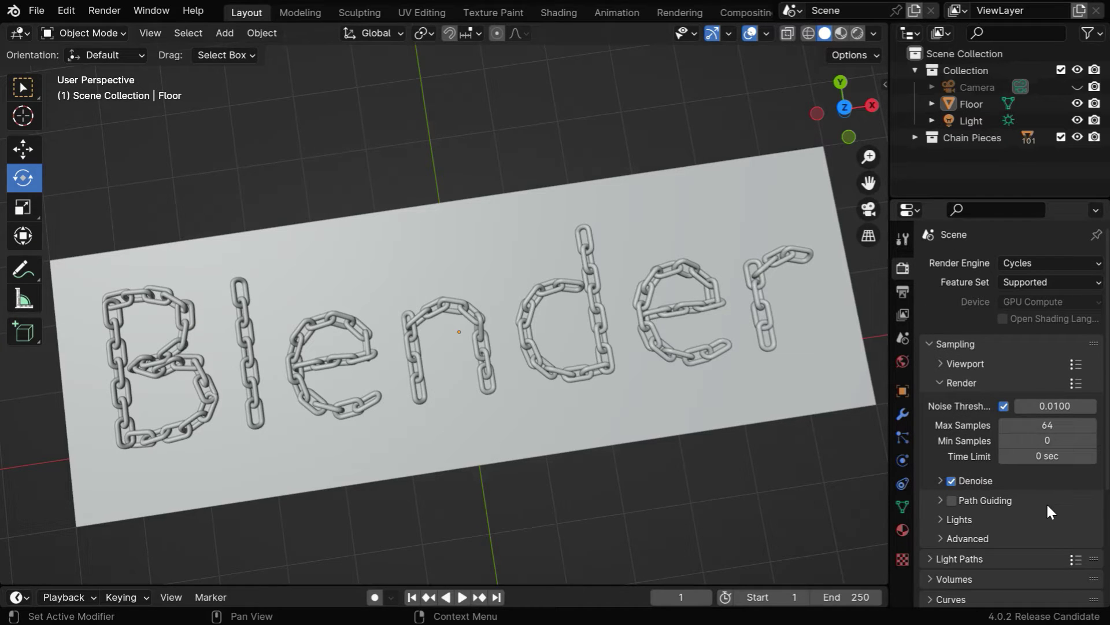
- Pack the external resources into the file via External Data, then save demo_project.blend
click(43, 12)
mouse_move(100, 285)
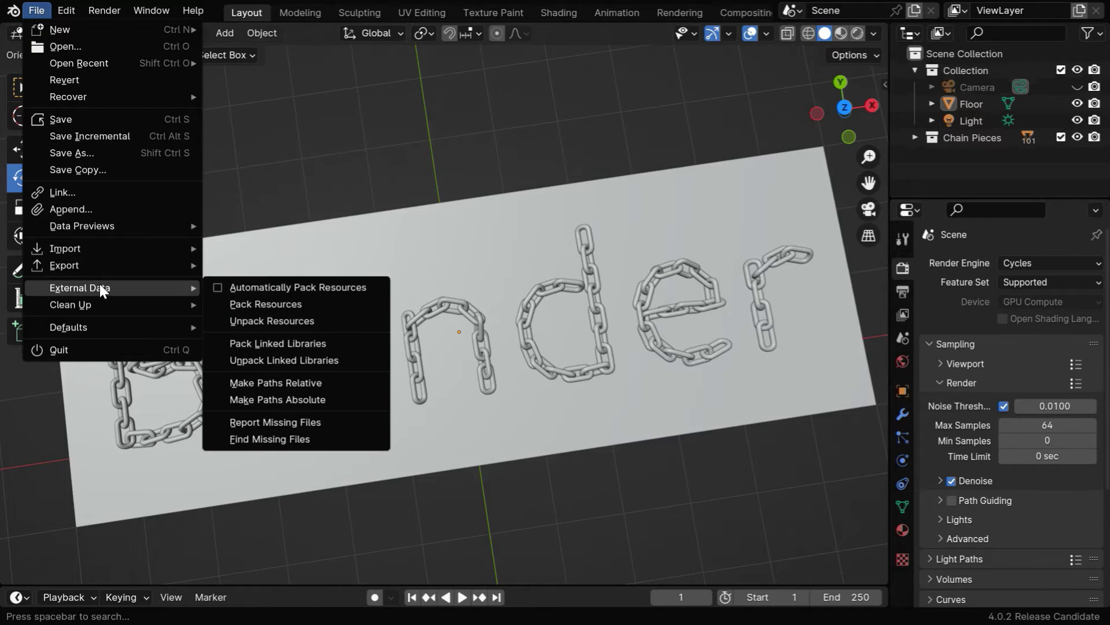
click(301, 305)
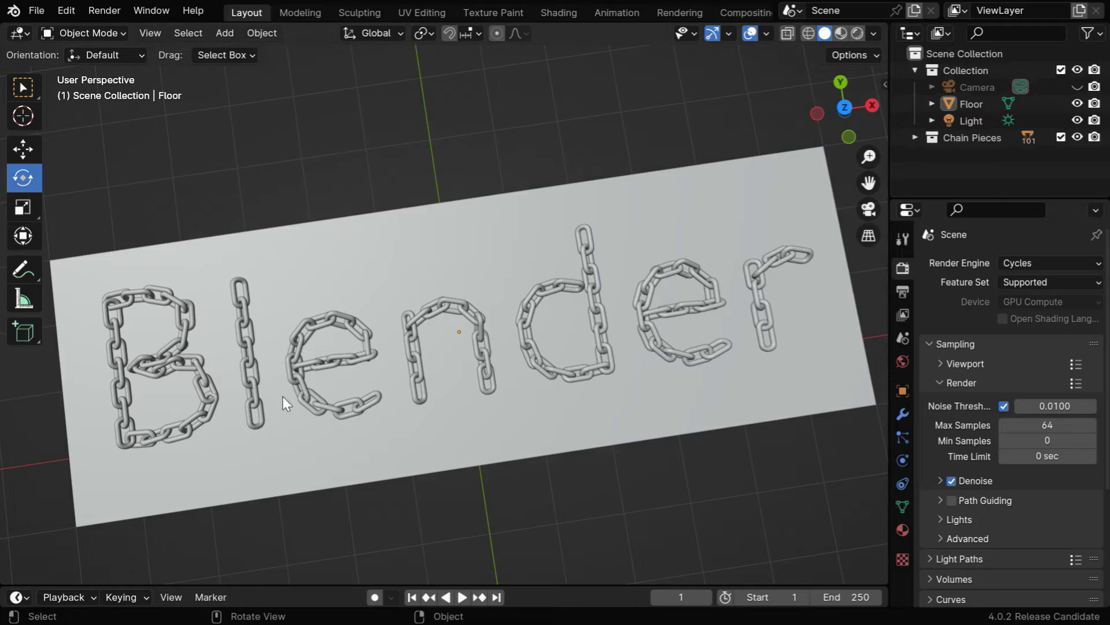
click(37, 13)
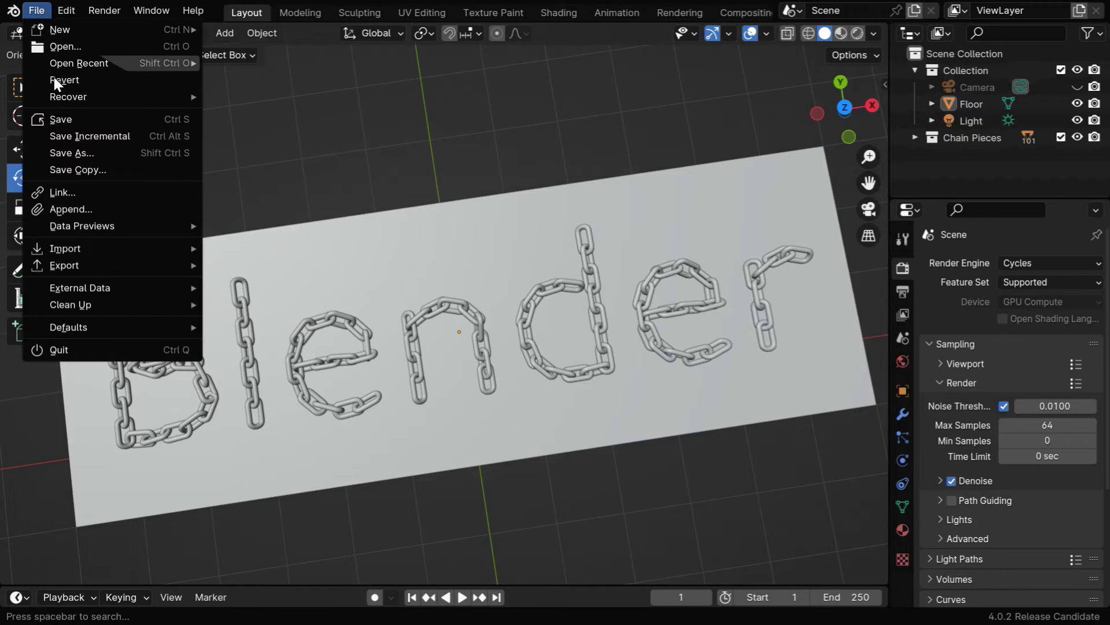
click(67, 123)
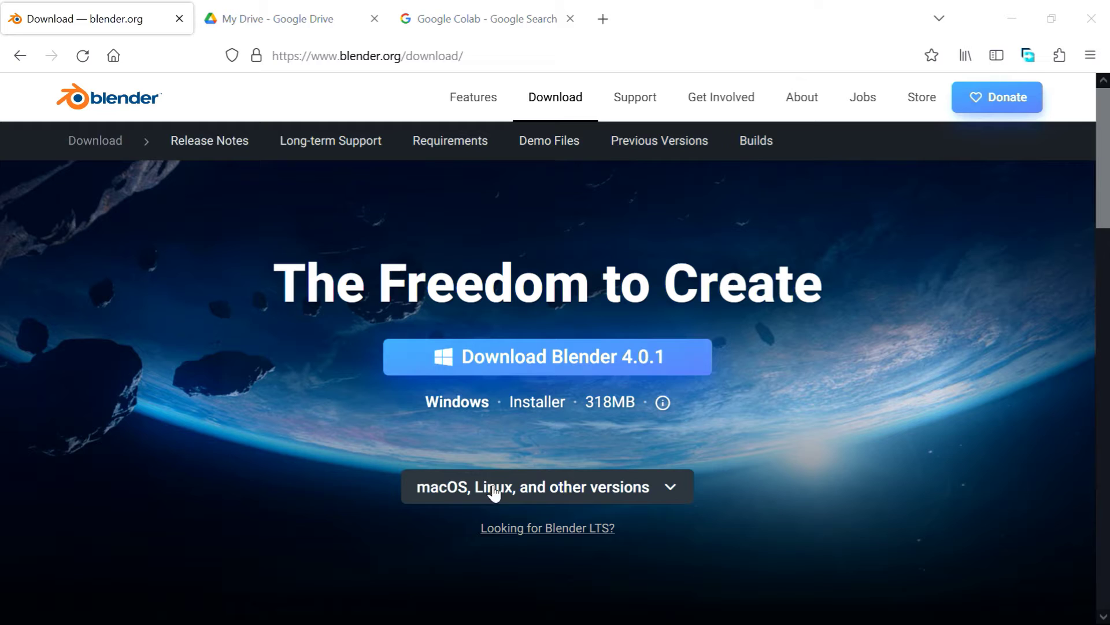
- Expand the 'macOS, Linux, and other versions' downloads, then switch to the My Drive tab
click(667, 490)
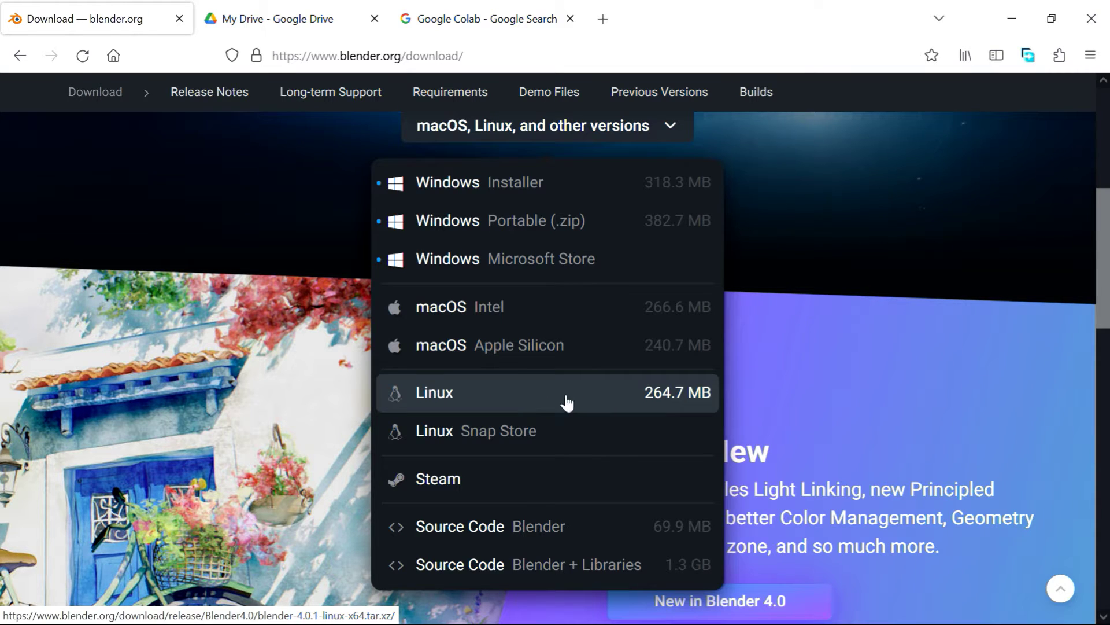
click(321, 22)
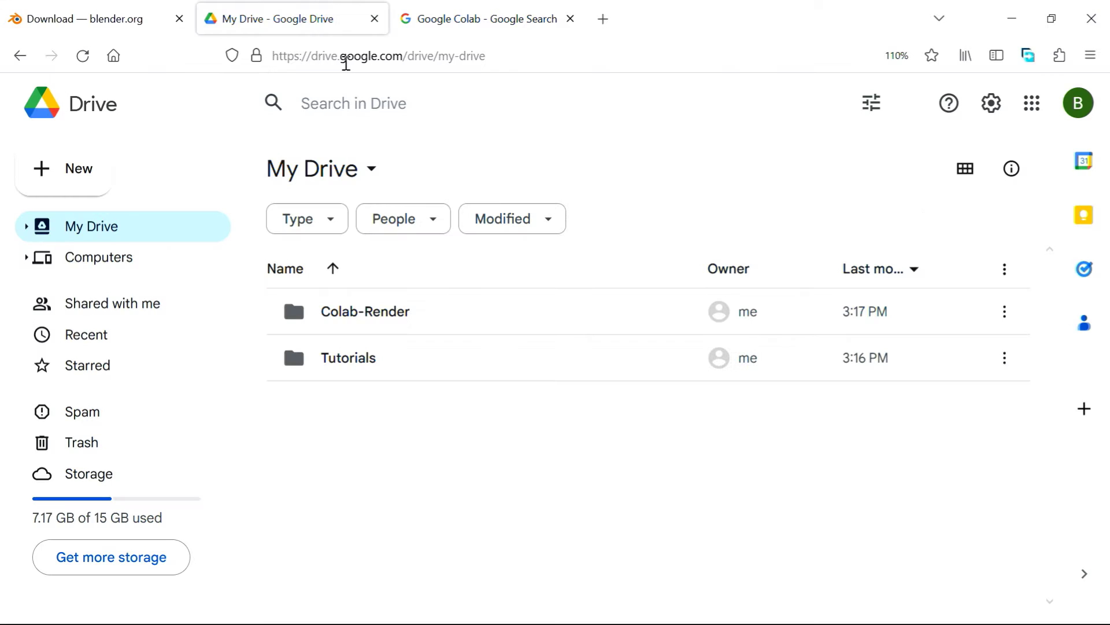
- Open the Colab-Render folder in Google Drive
double_click(421, 320)
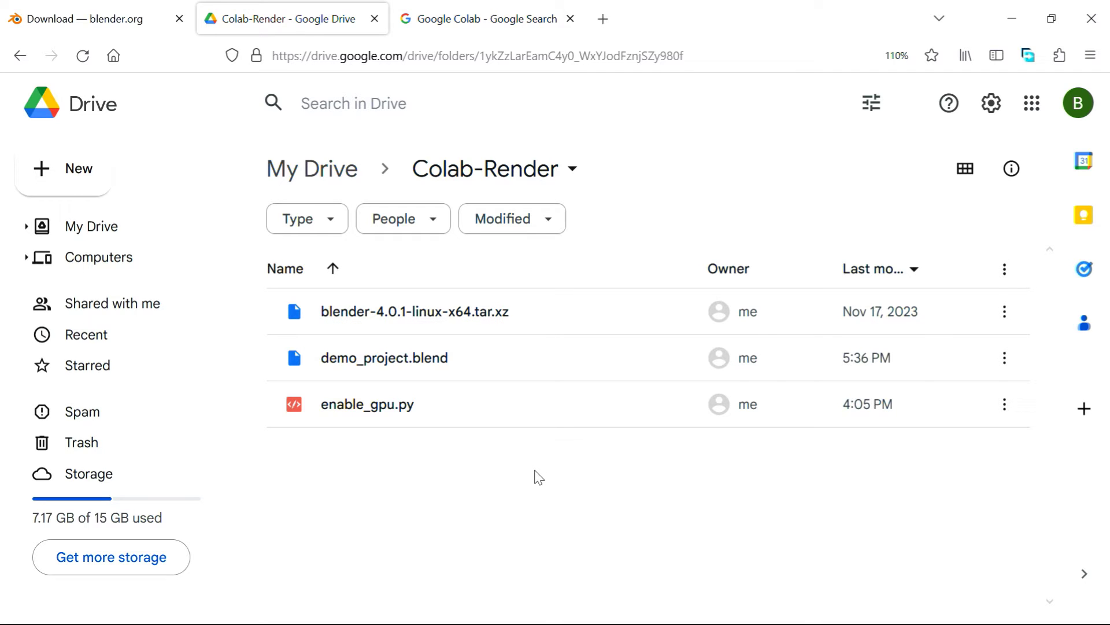
click(148, 29)
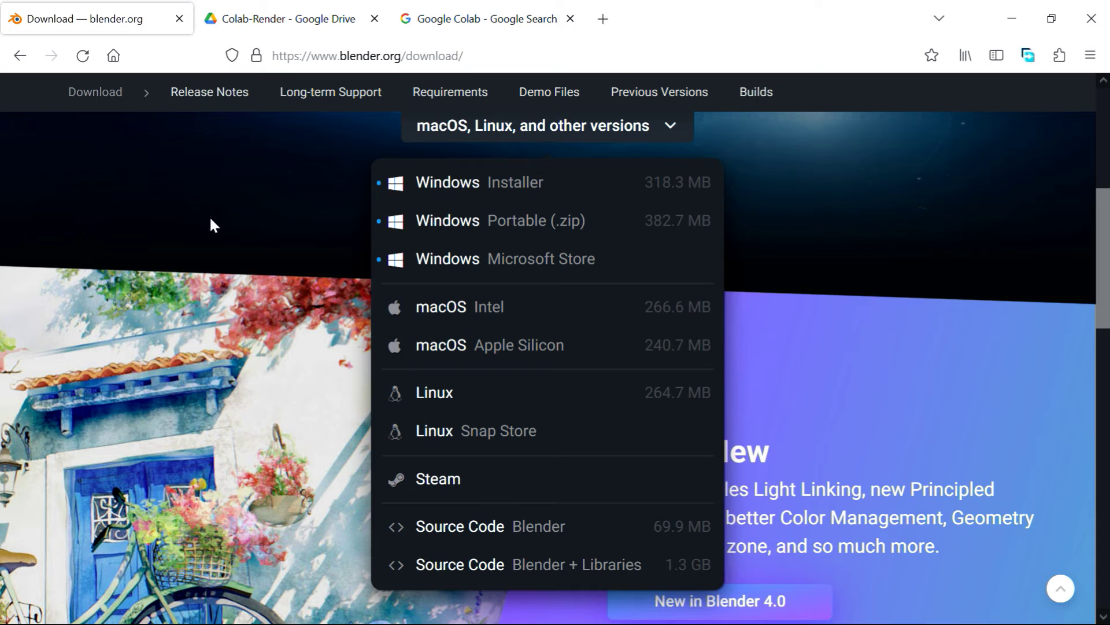
click(304, 24)
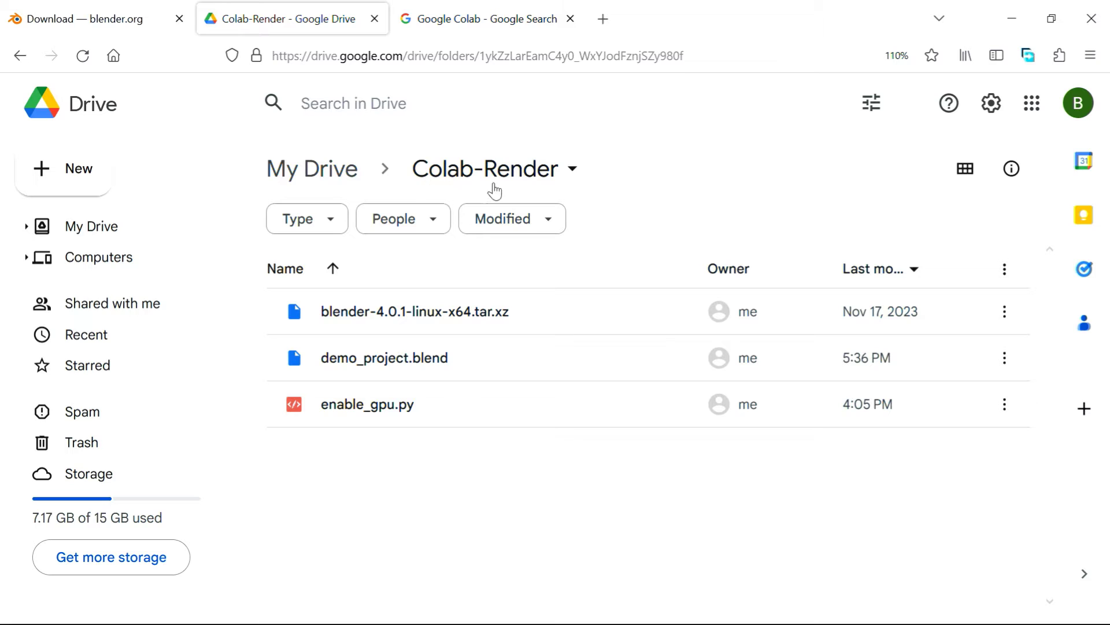
- Create a new folder named 'Image Sequence' inside it
click(67, 171)
click(81, 167)
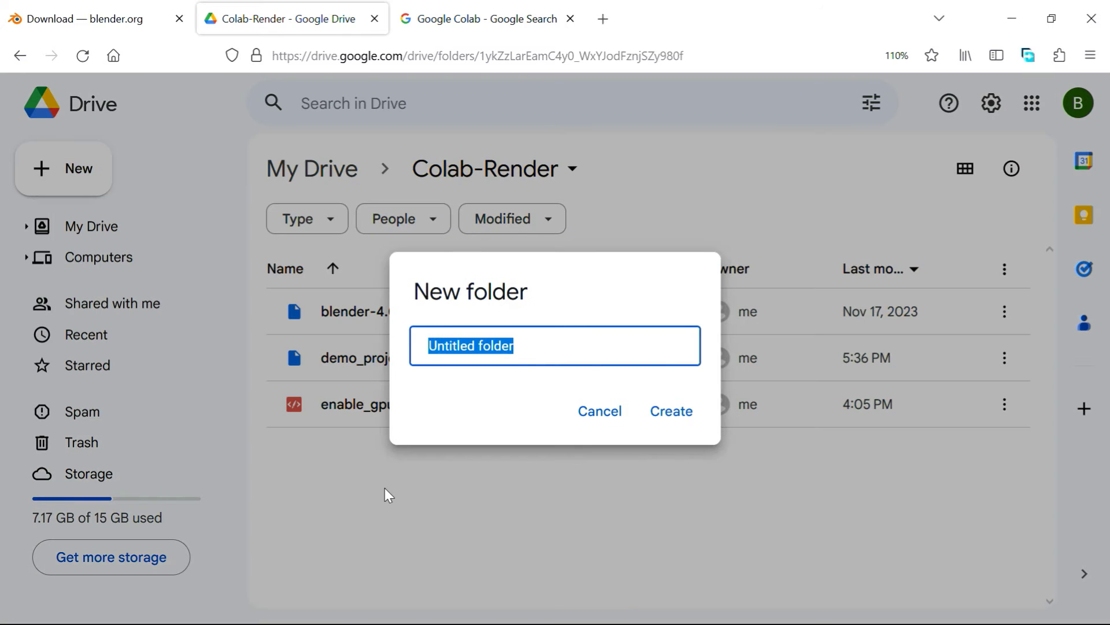
text(Image Sequence)
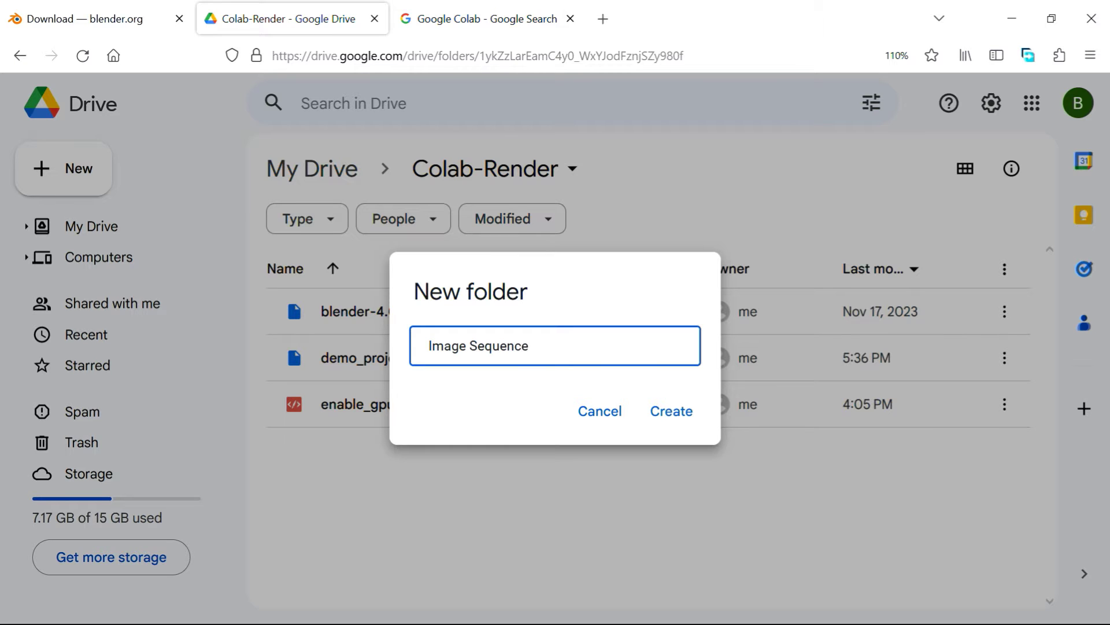
key(Return)
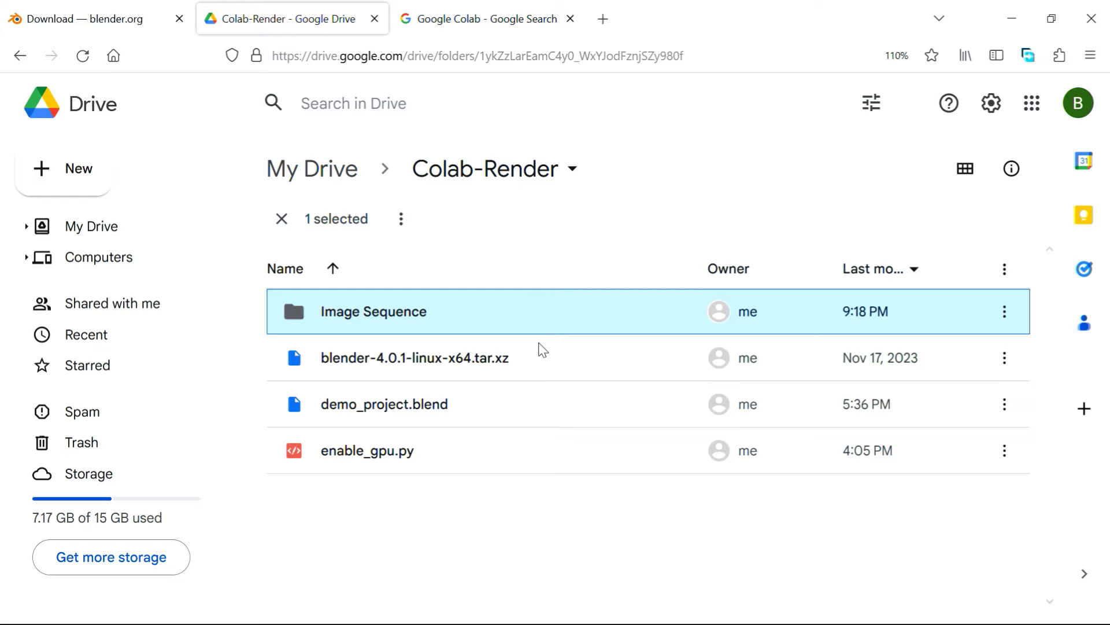
- Open Google Colab, start a new notebook, and paste the five-step Blender render script into its cell
click(471, 18)
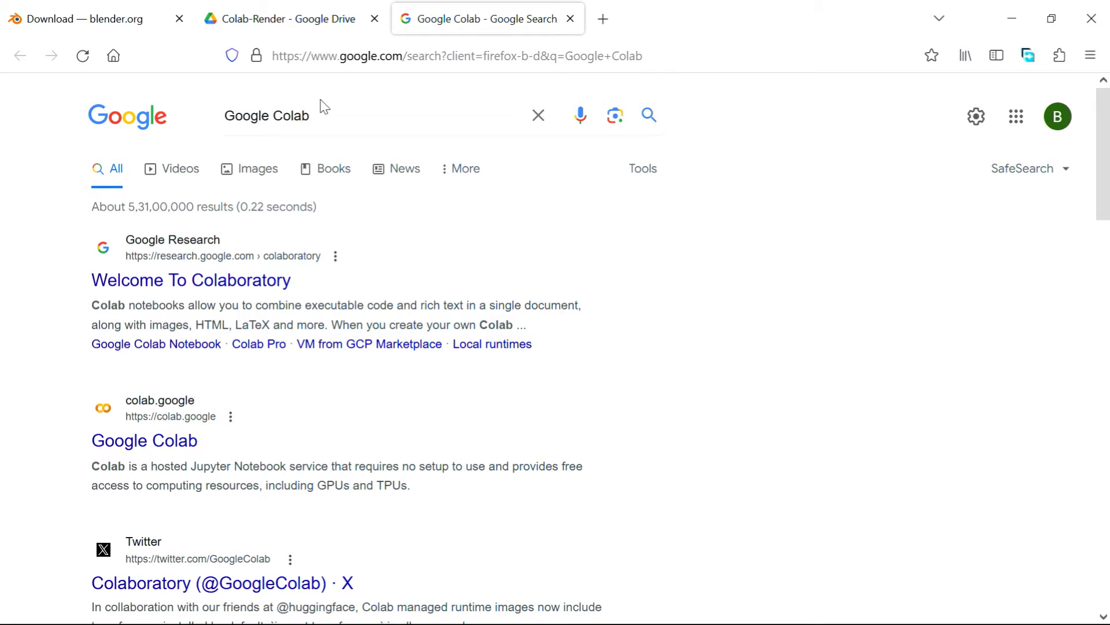
click(264, 282)
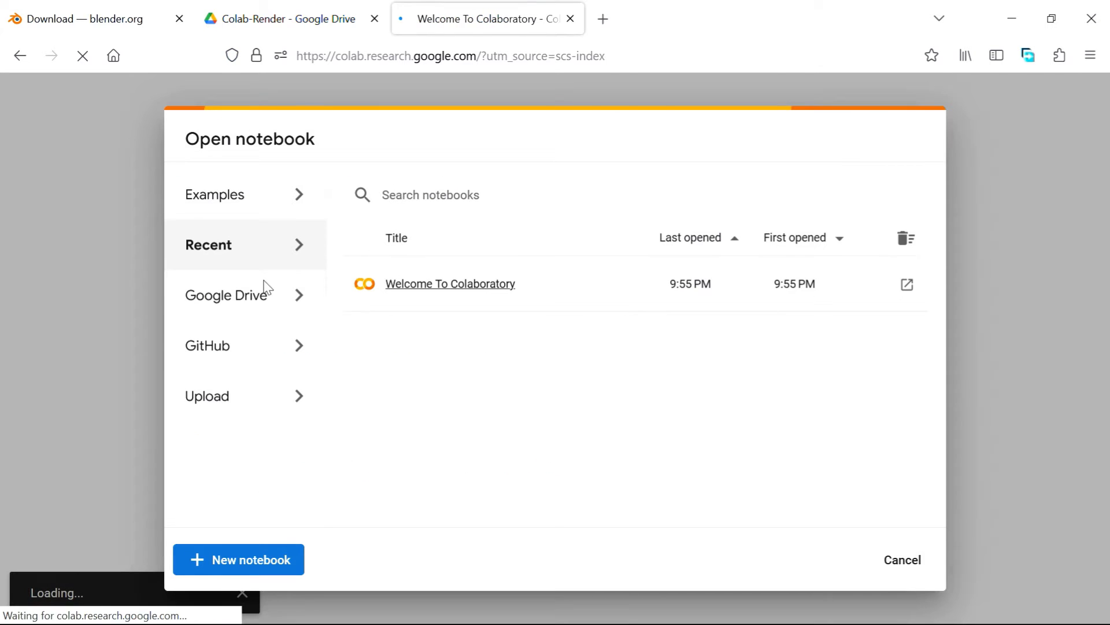
click(254, 568)
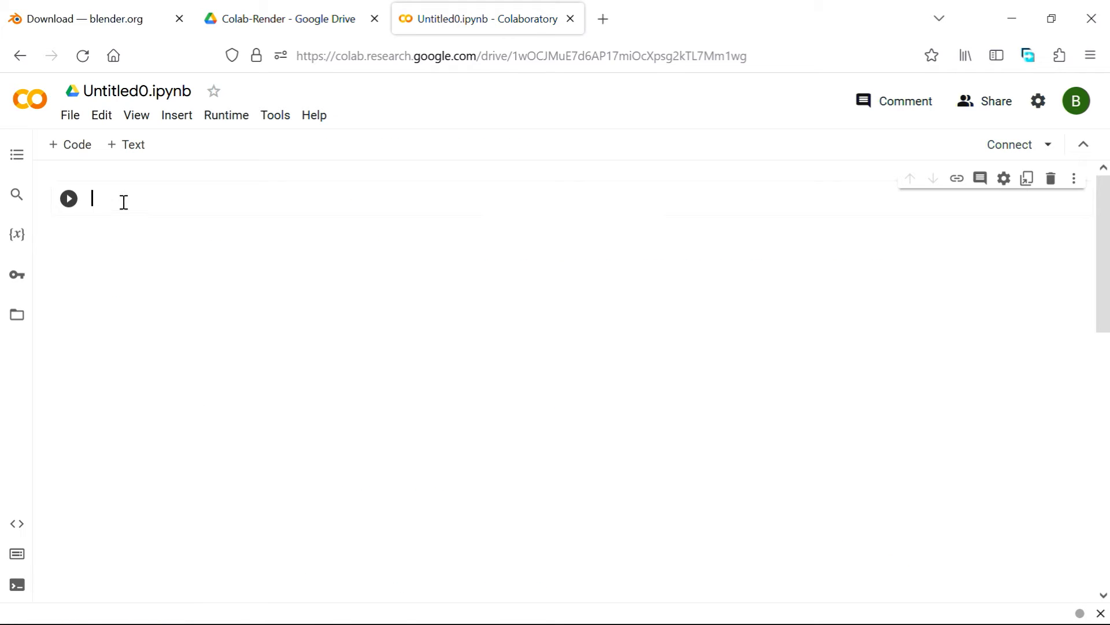
key(ctrl+v)
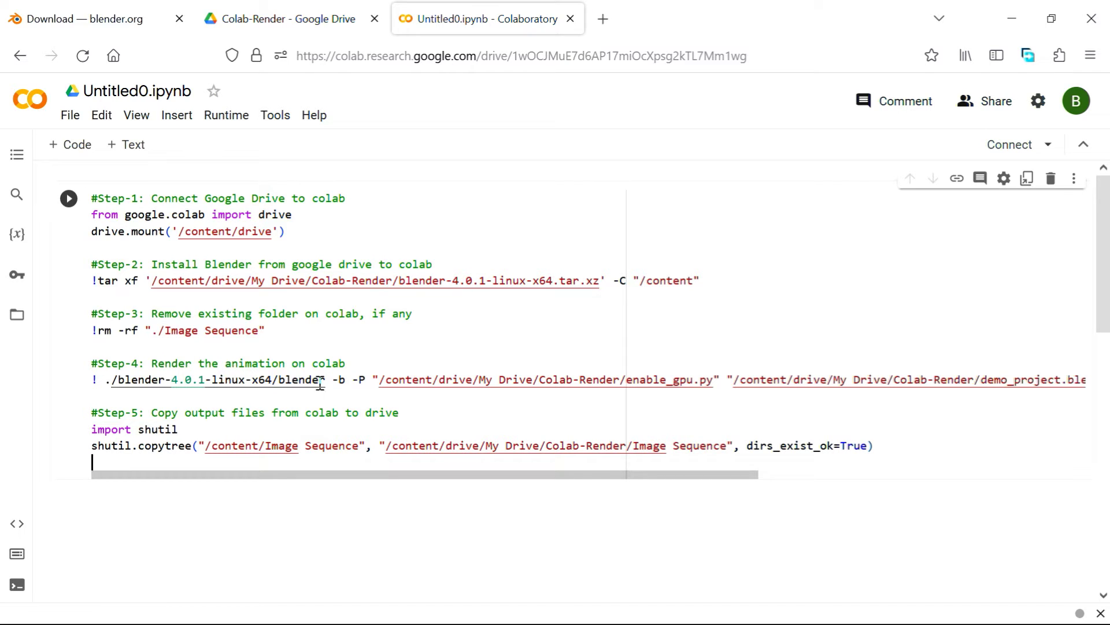
drag(665, 476, 826, 476)
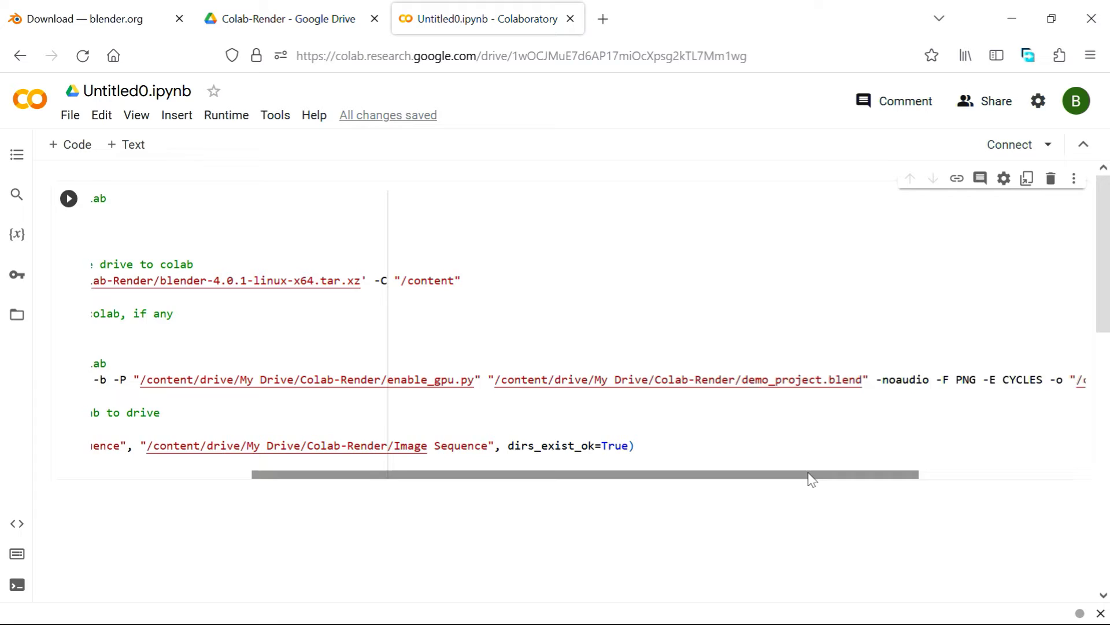
drag(810, 479, 449, 485)
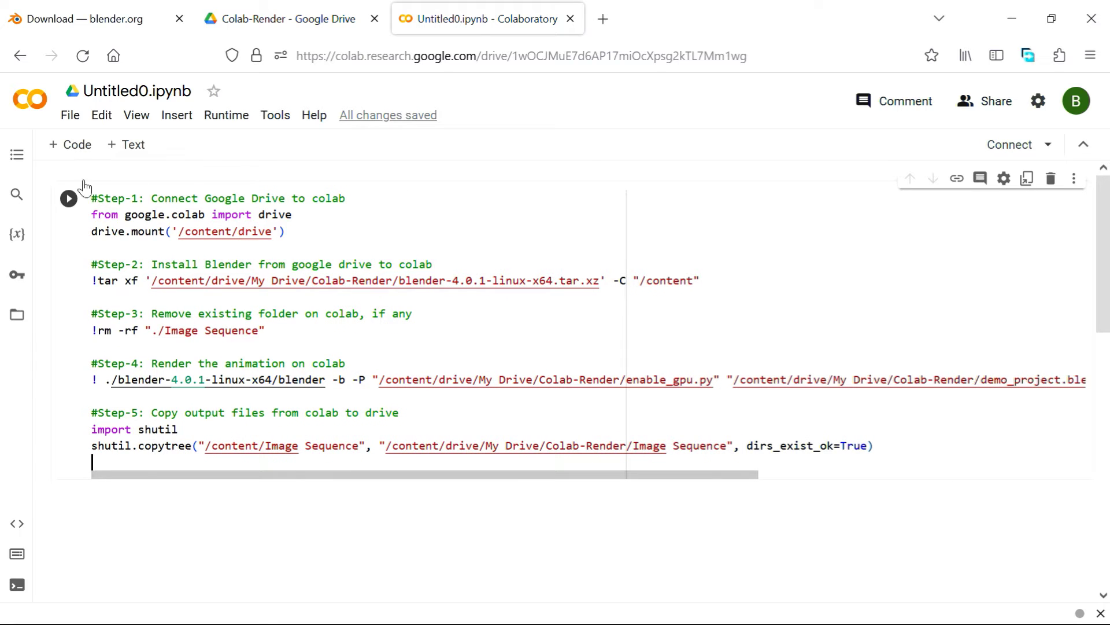
- Rename the notebook from Untitled0 to Colab-Render
click(69, 115)
click(102, 283)
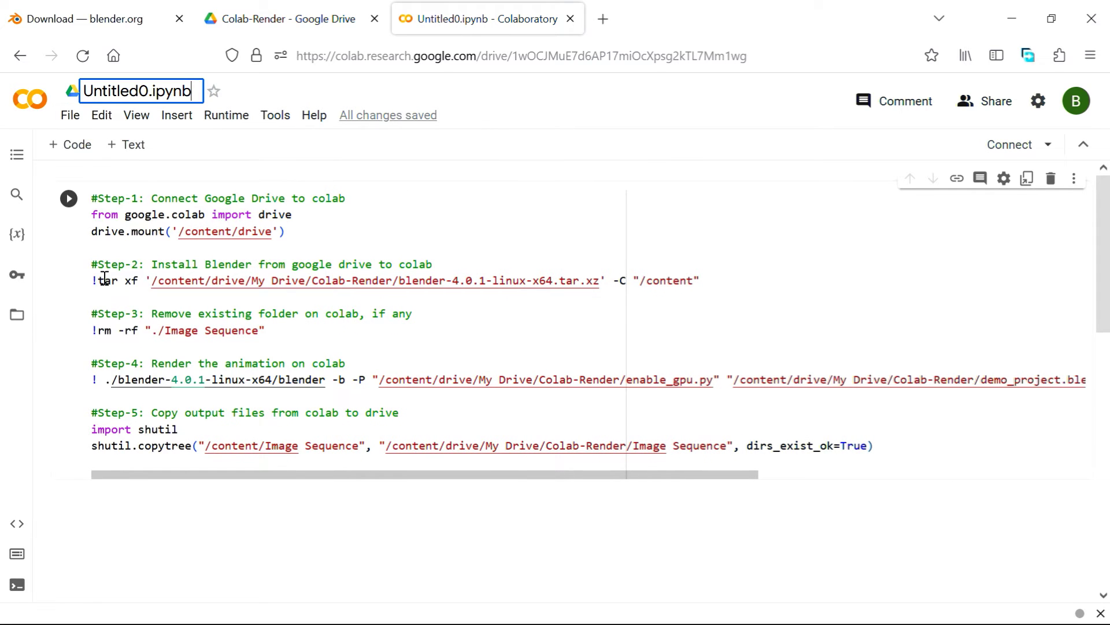
double_click(144, 90)
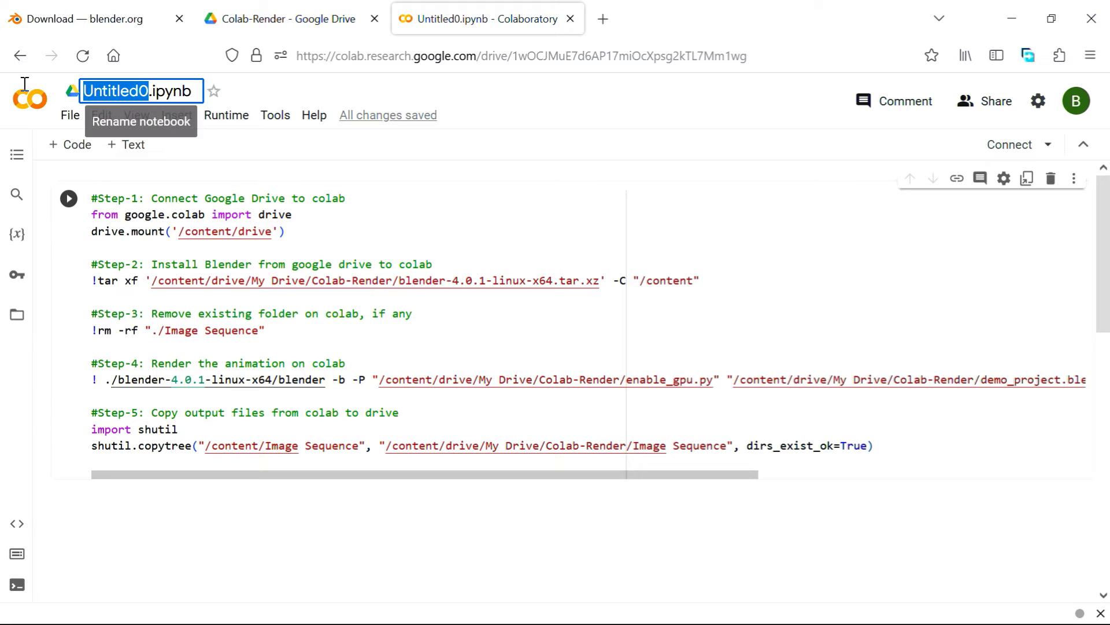
text(Col)
text(ab-Rend)
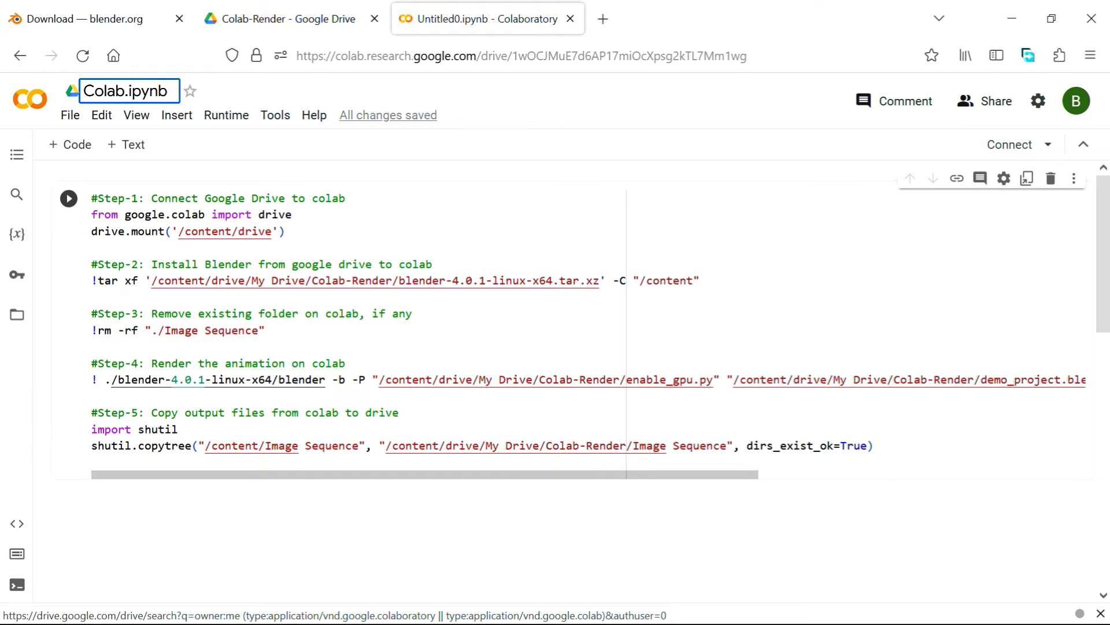
text(er)
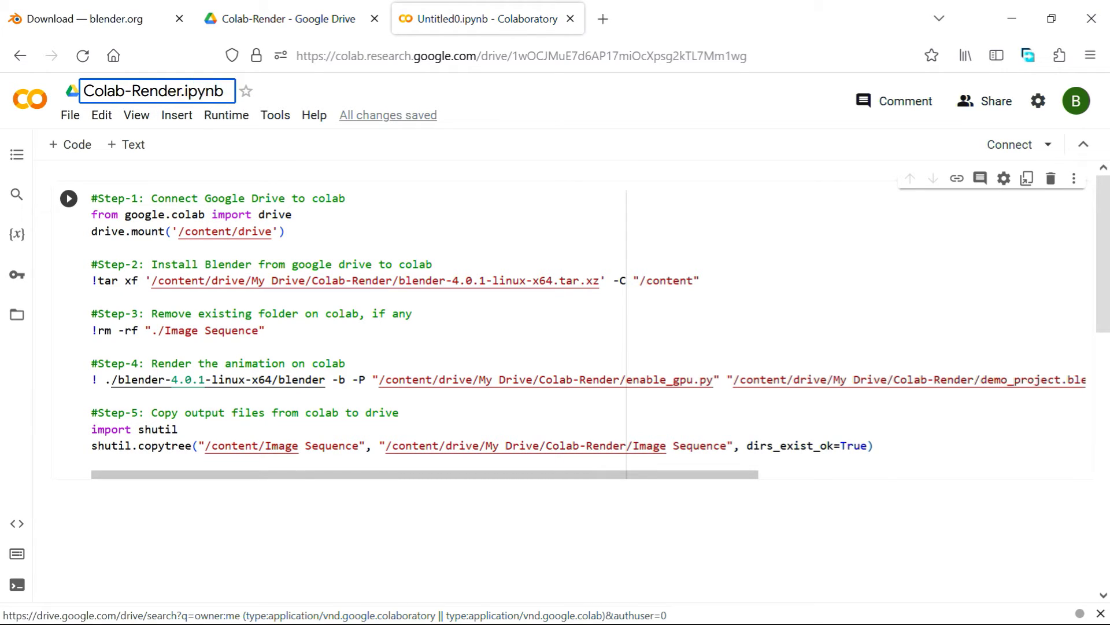
key(Return)
- Bring up the Open notebook list of recent notebooks and dismiss it
click(69, 119)
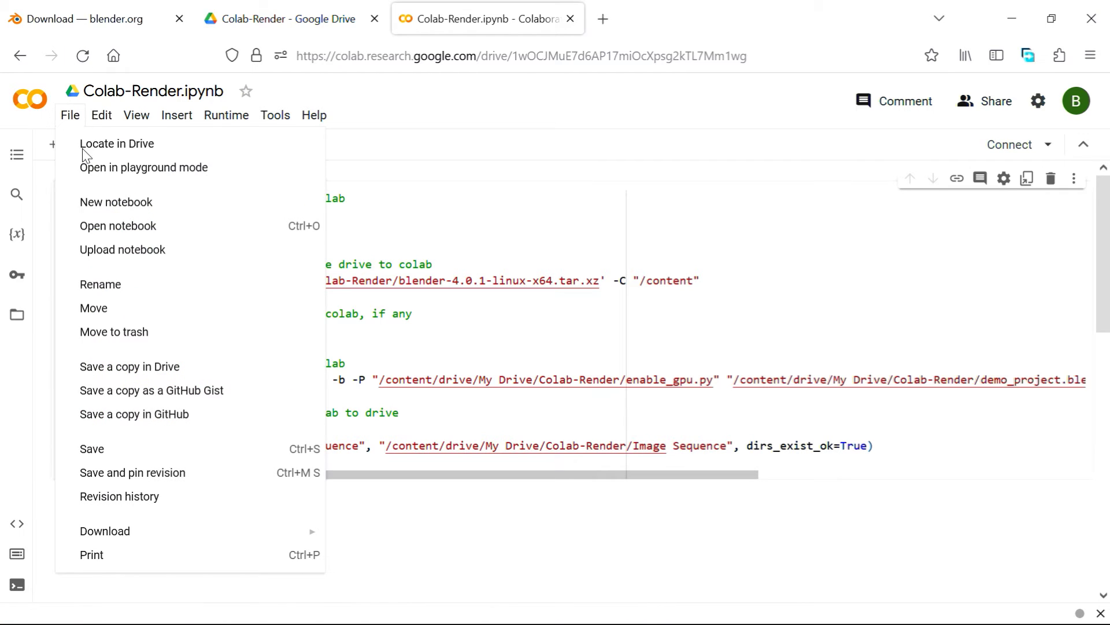
click(105, 228)
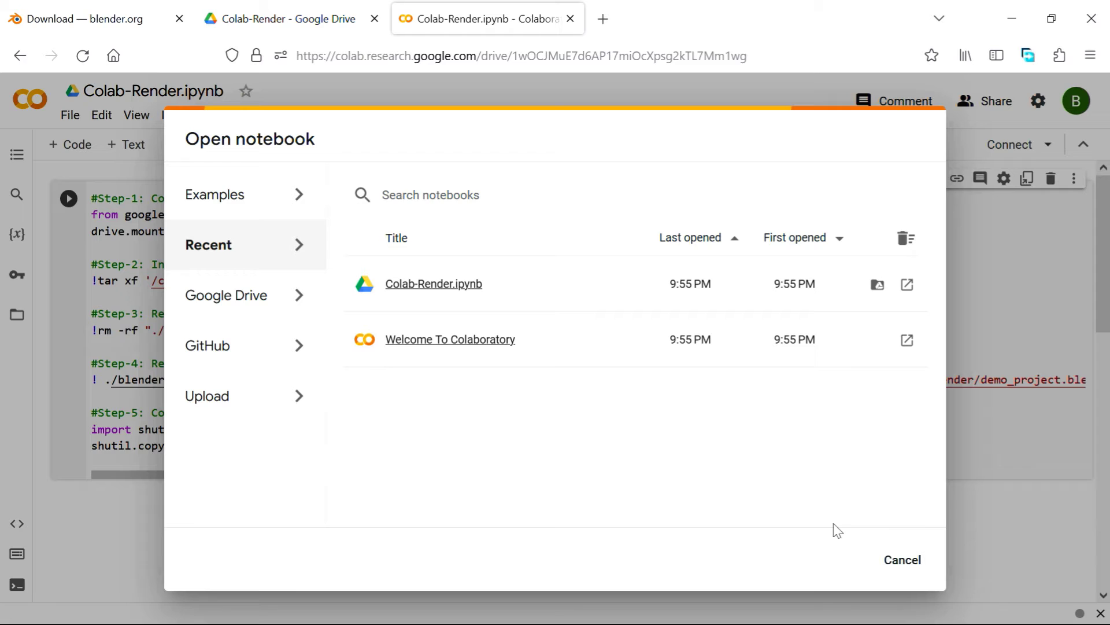
click(904, 561)
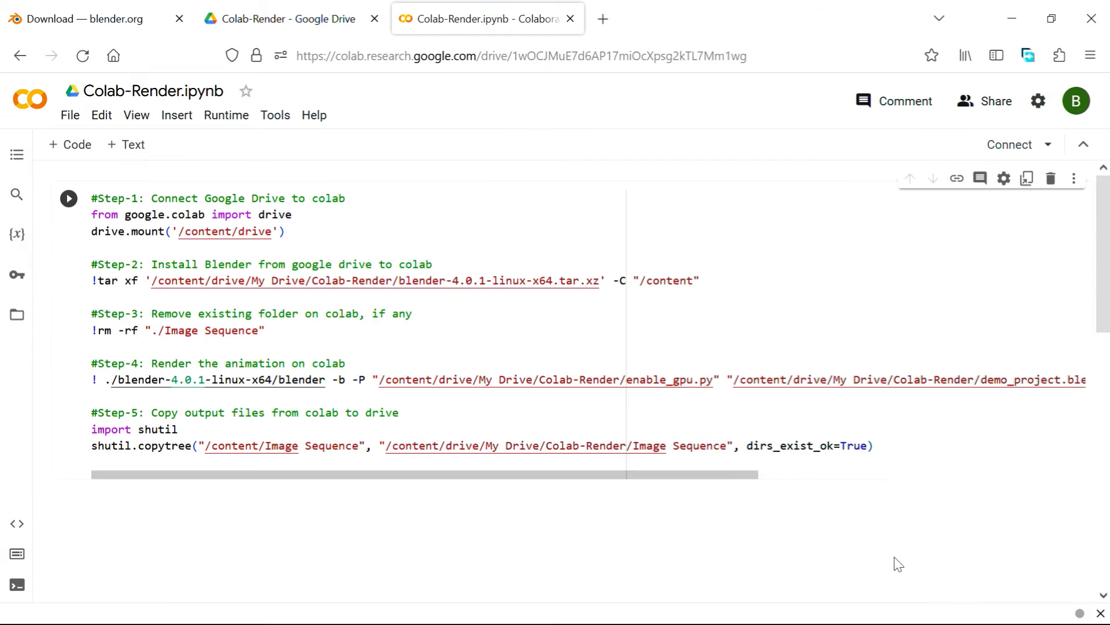
- Back in Google Drive, peek into Colab Notebooks, then open Colab-Render from My Drive
click(289, 19)
click(313, 174)
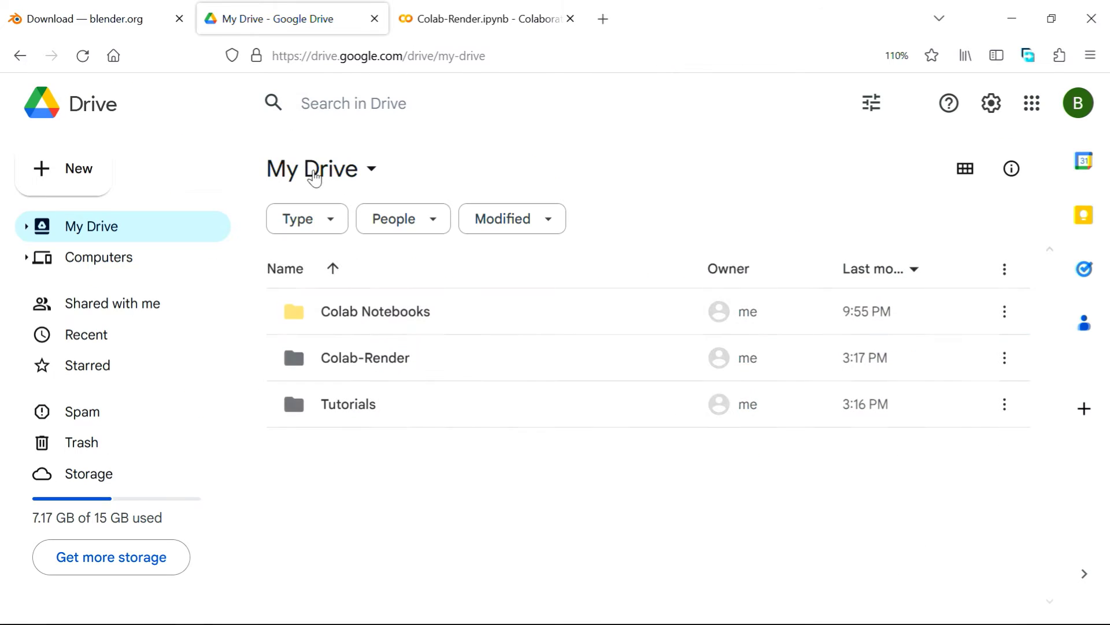
double_click(384, 314)
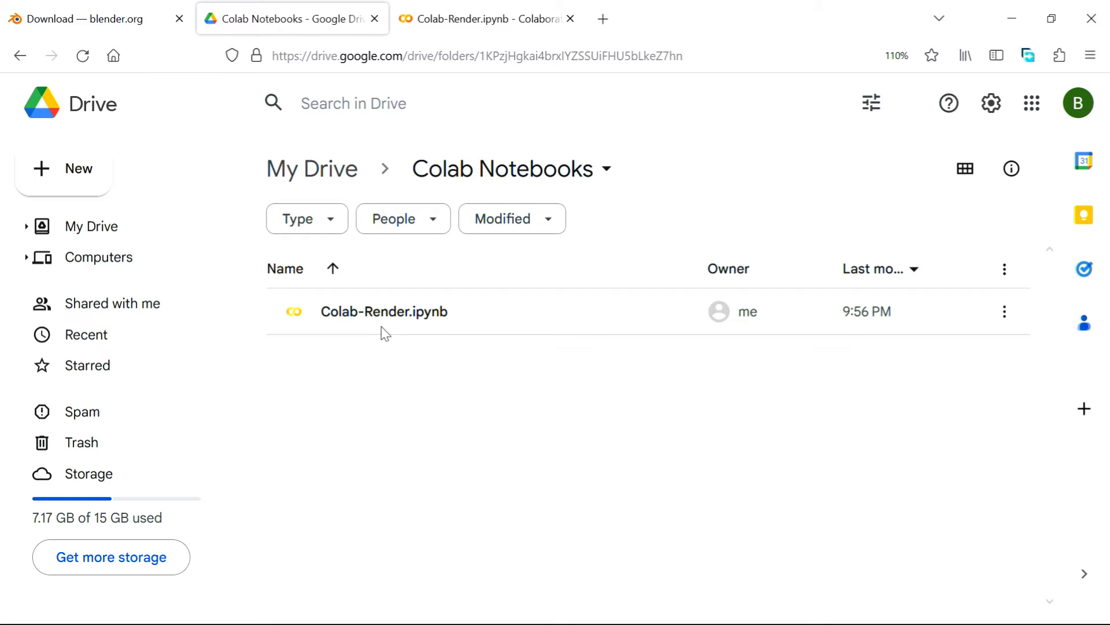
click(325, 181)
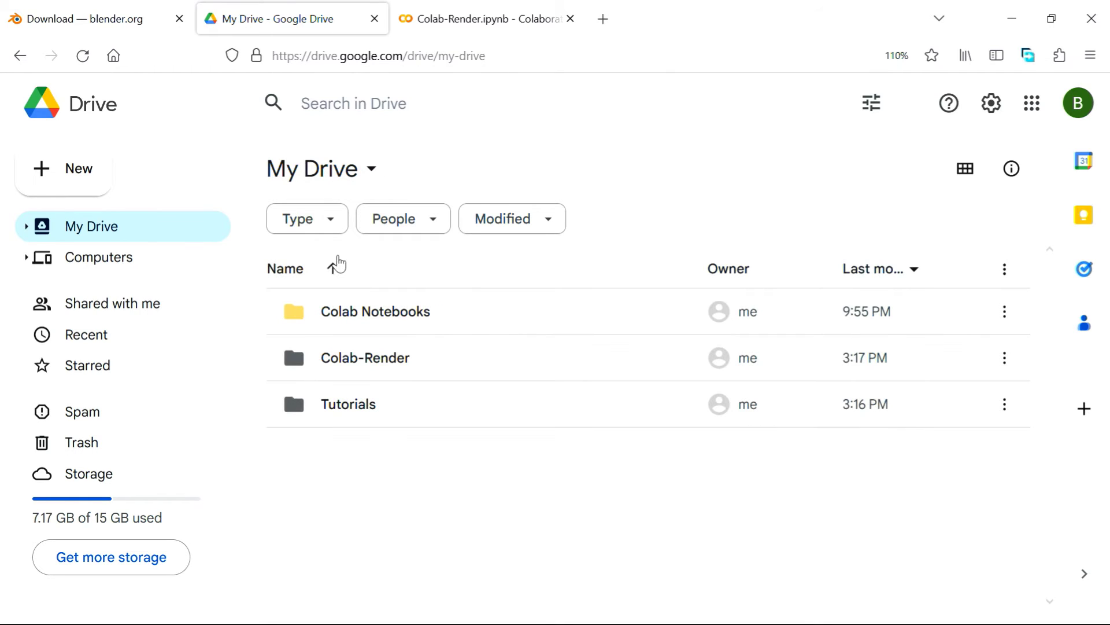
click(367, 369)
double_click(367, 365)
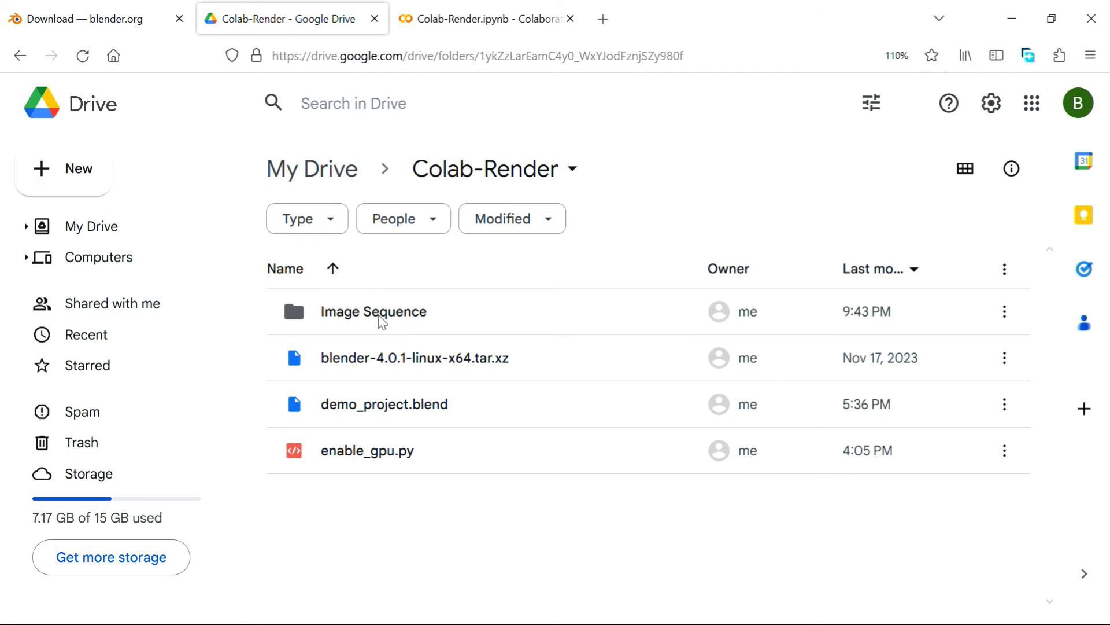
- Change the Colab-Render notebook's runtime type to the T4 GPU accelerator and save it
click(470, 24)
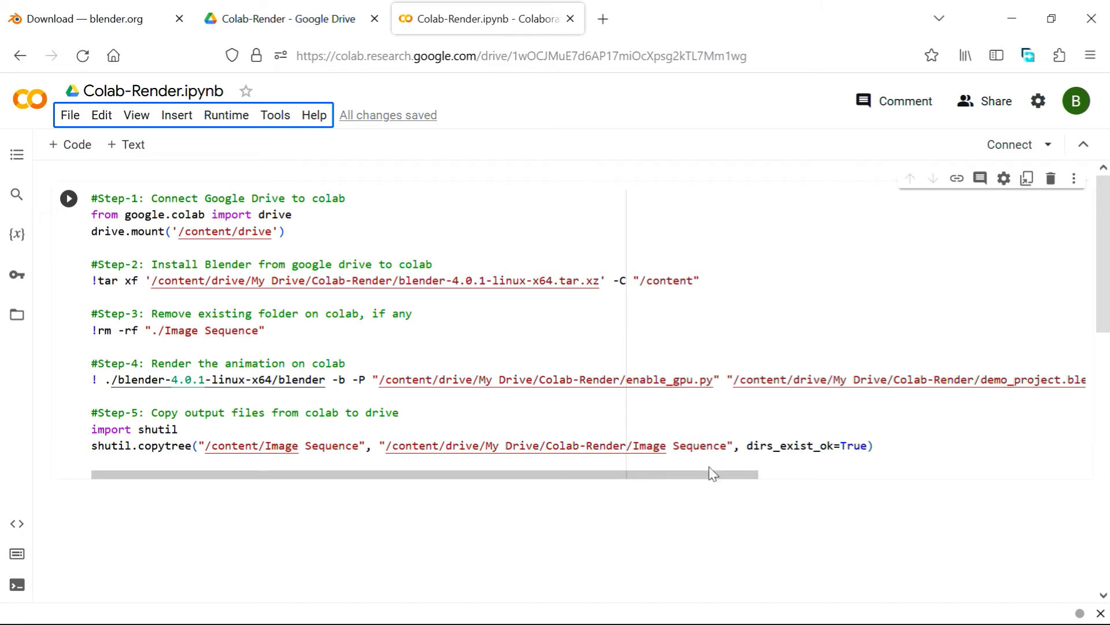
click(1048, 148)
click(893, 201)
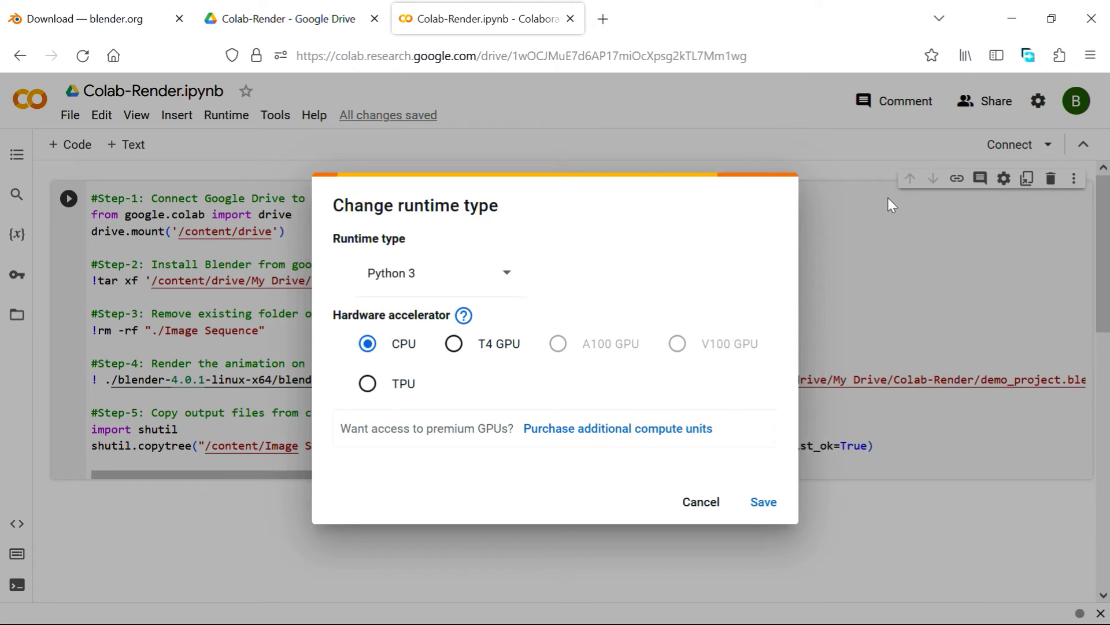
click(454, 346)
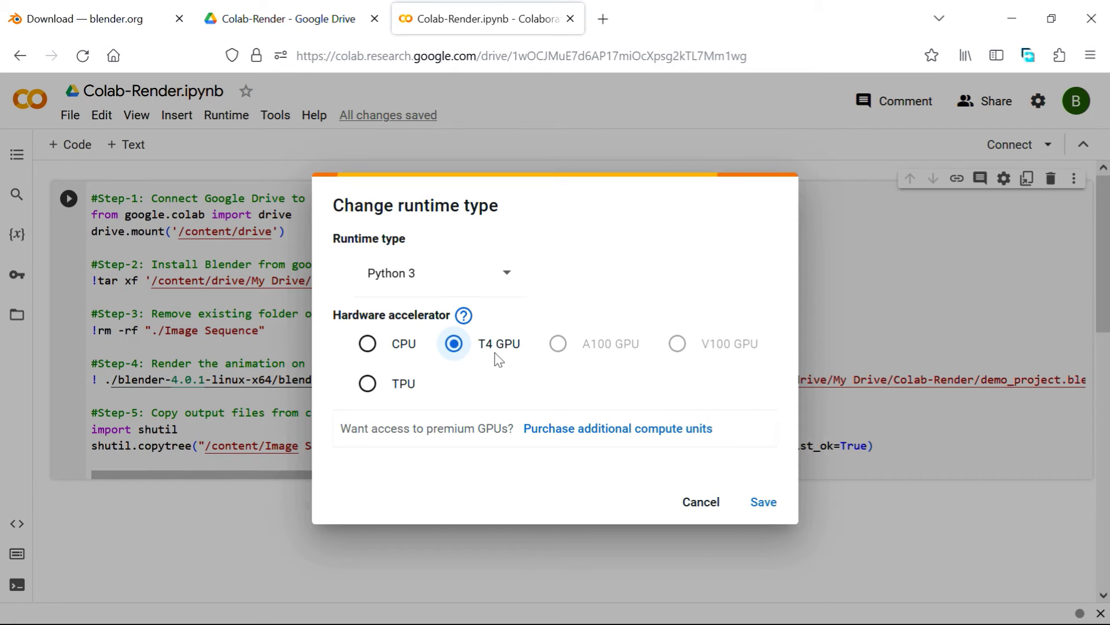
click(764, 504)
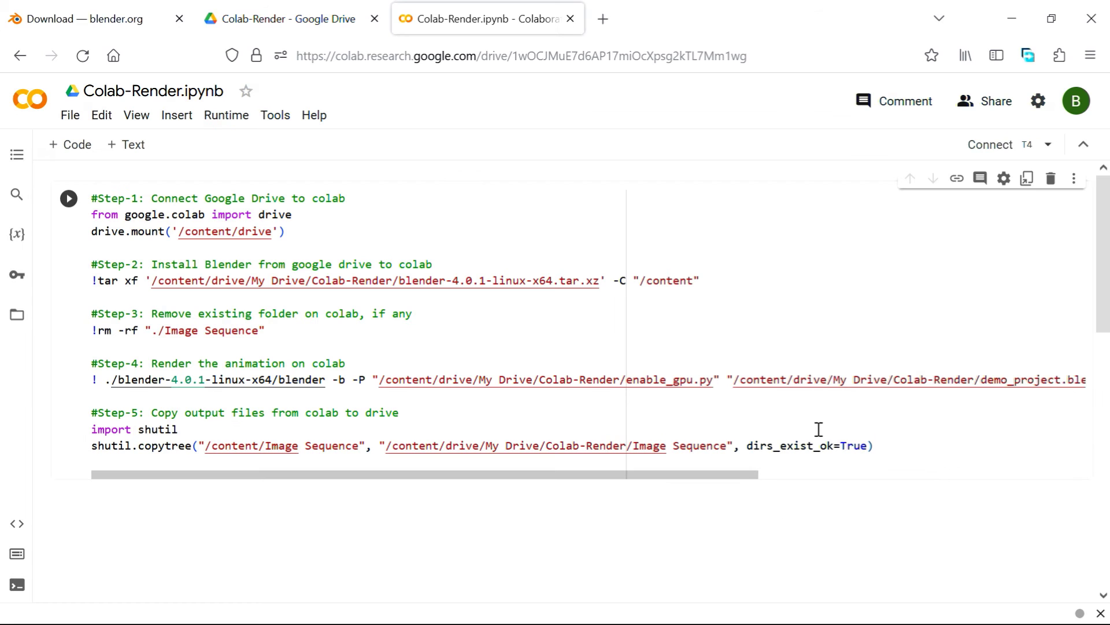
- Connect the notebook to the T4 GPU runtime and change the render line's -f argument to 1..10
click(994, 144)
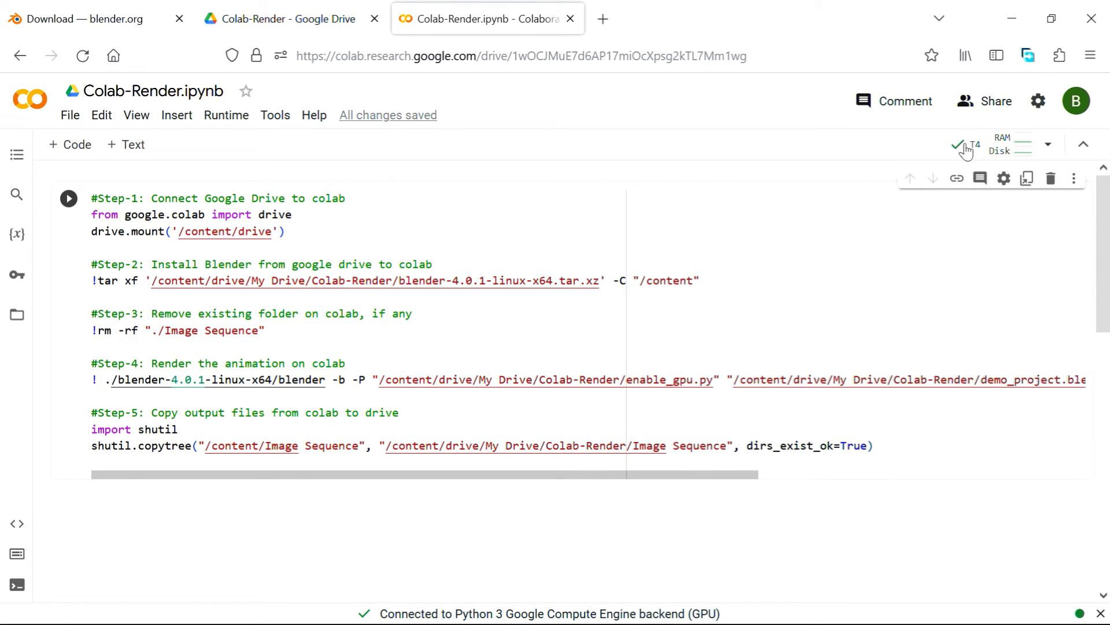
mouse_move(990, 147)
drag(744, 475, 1082, 478)
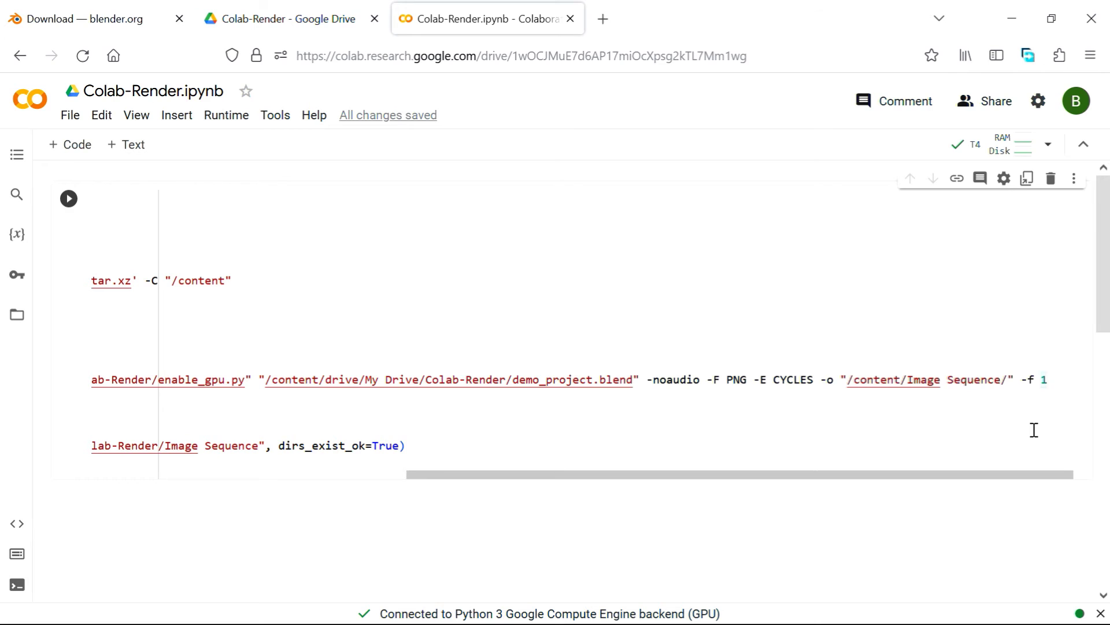
text(,2,3,4)
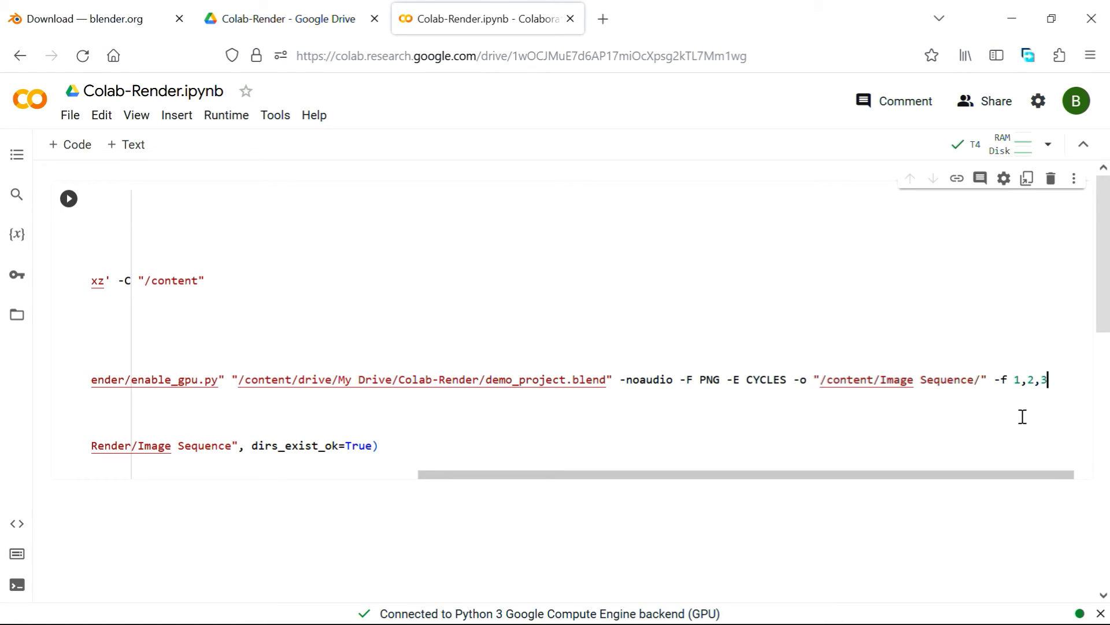
key(BackSpace)
key(BackSpace)
key(BackSpace)
key(BackSpace)
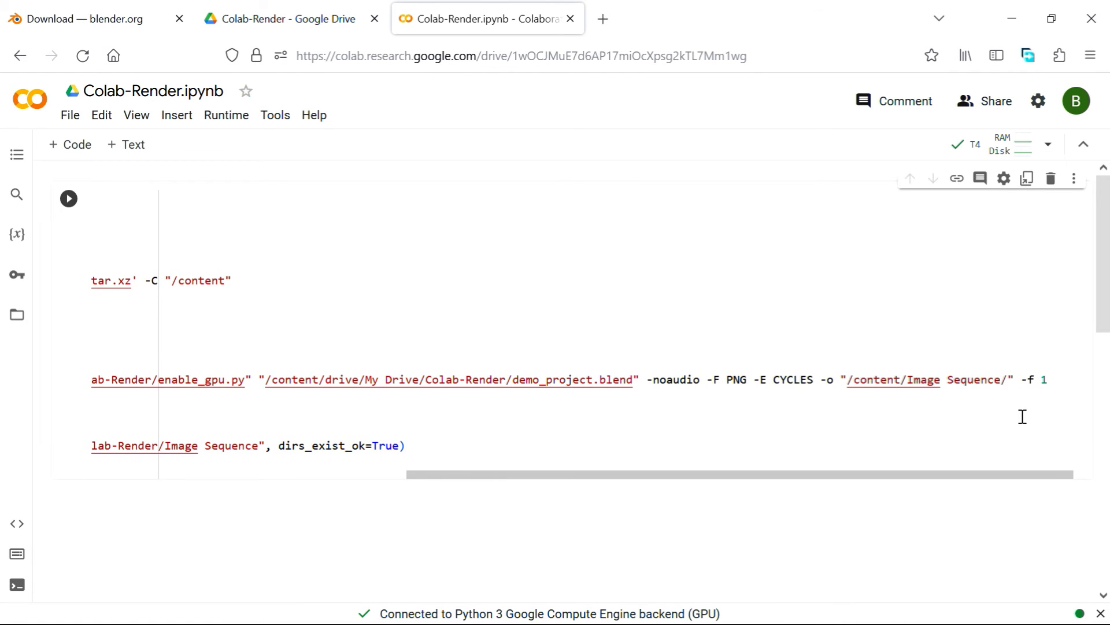
text(..10)
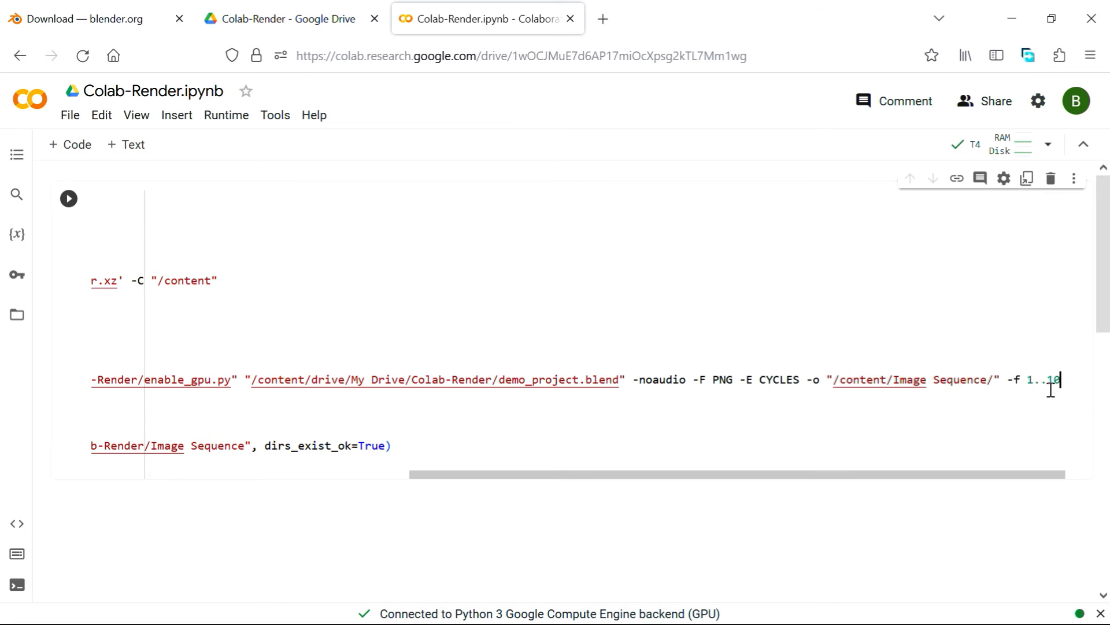
key(Down)
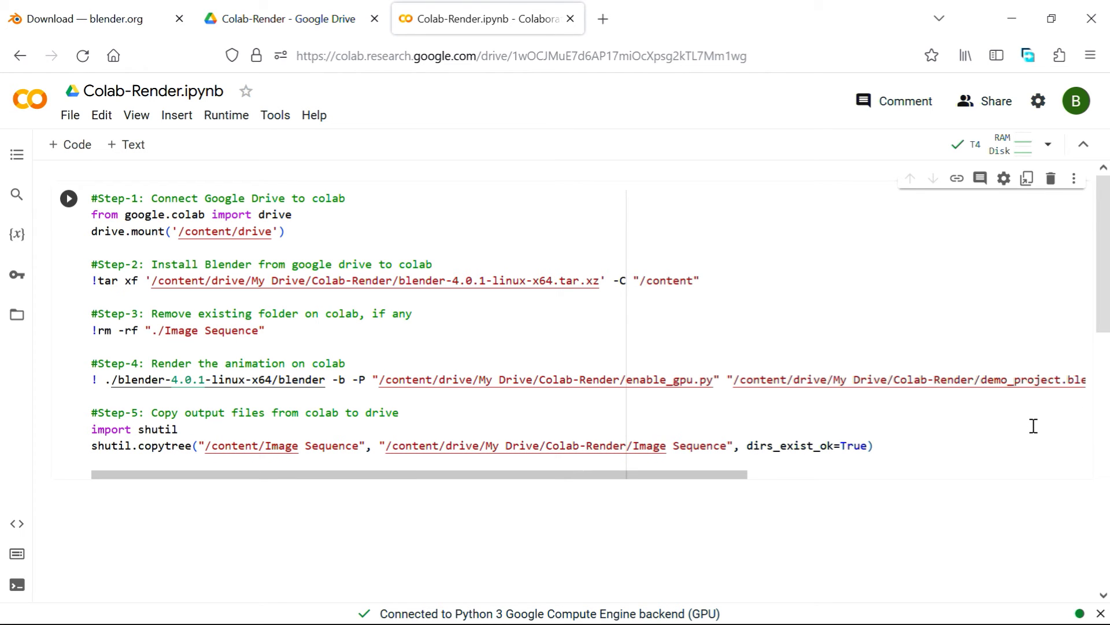
- Run the render cell, authorise Google Drive access for the account, and follow the log to frame 0010.png
click(68, 198)
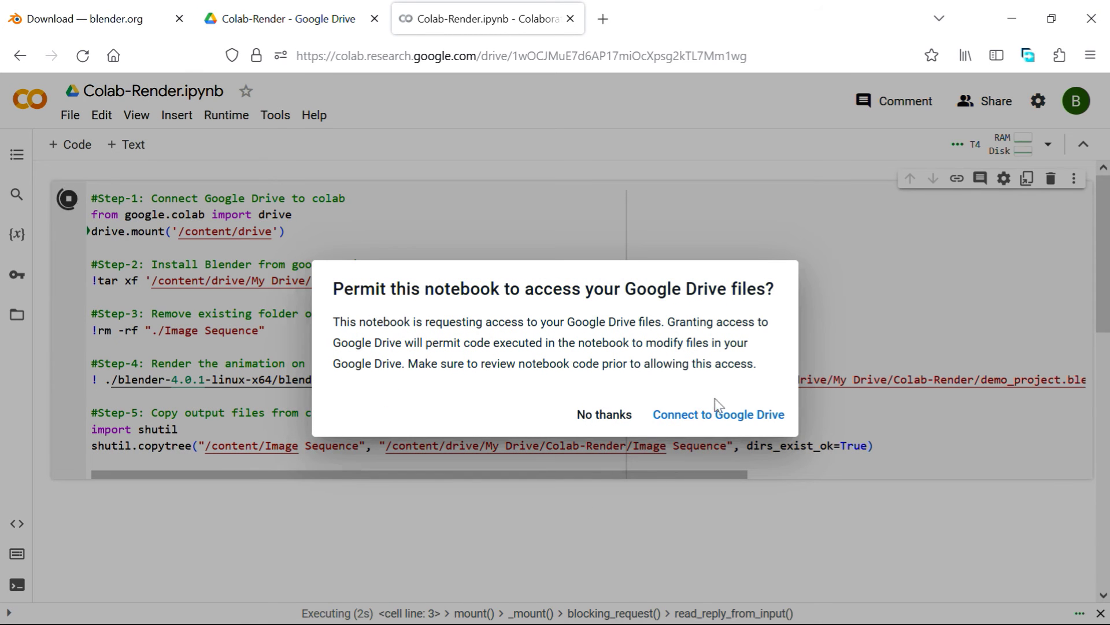
click(723, 414)
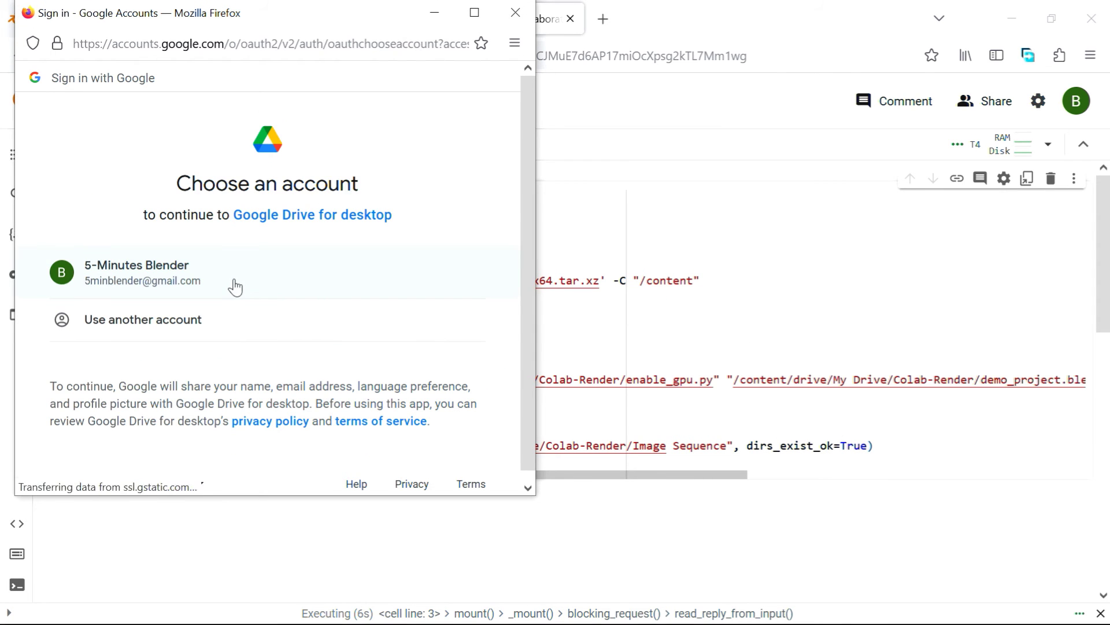
click(238, 285)
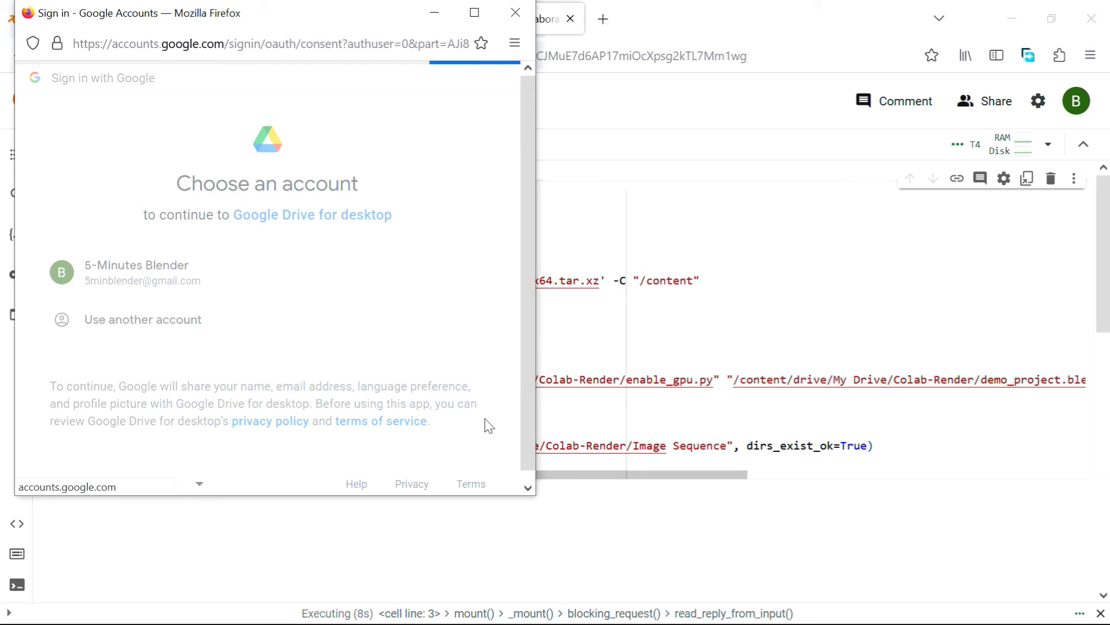
scroll(486, 426, down, 3)
scroll(486, 427, down, 3)
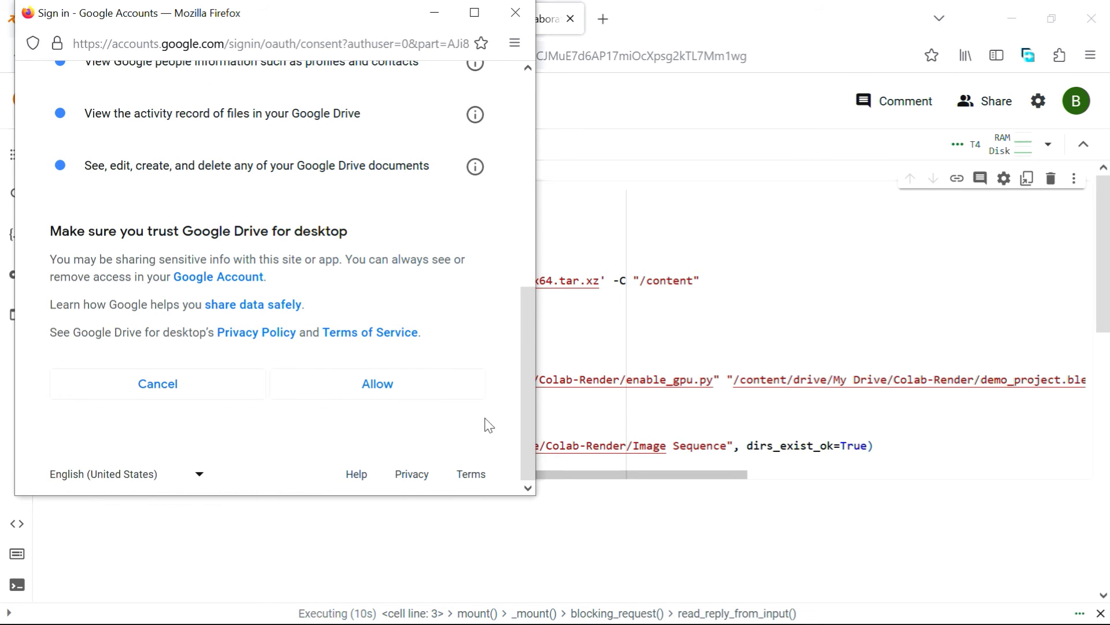
click(422, 393)
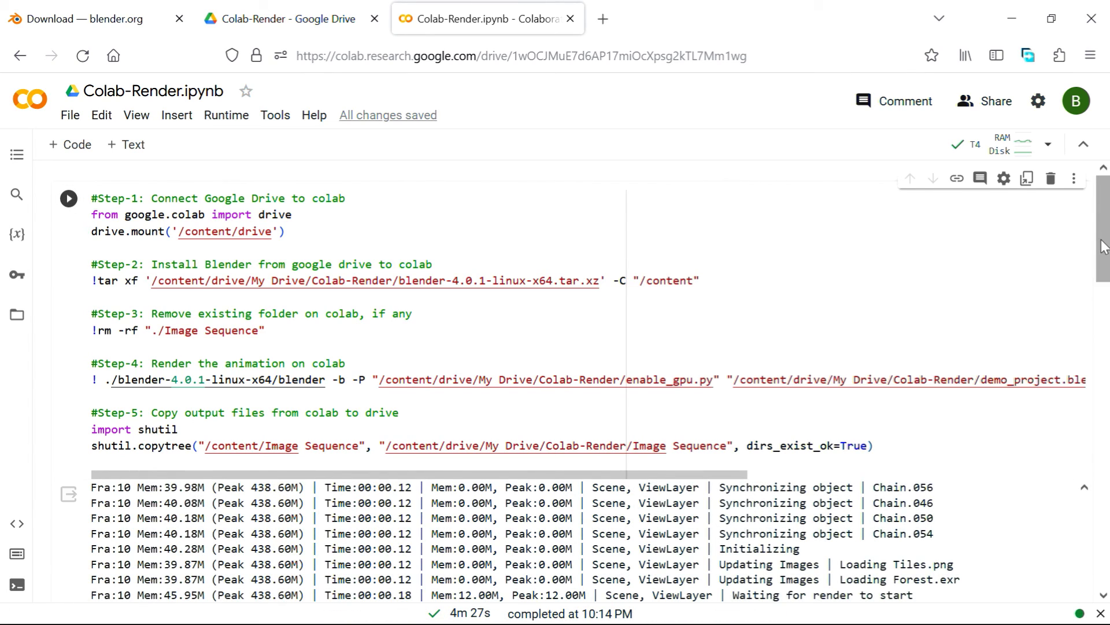
drag(1101, 246, 1101, 476)
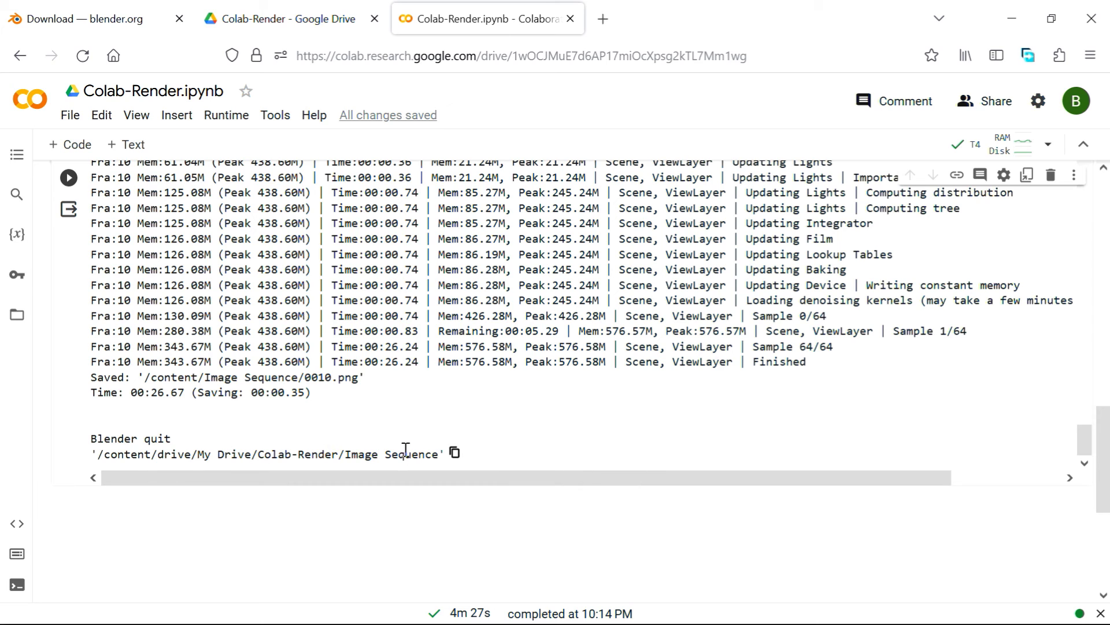
- Open the Drive Image Sequence folder and view the rendered PNG frames 0001 onward as grid thumbnails
click(286, 19)
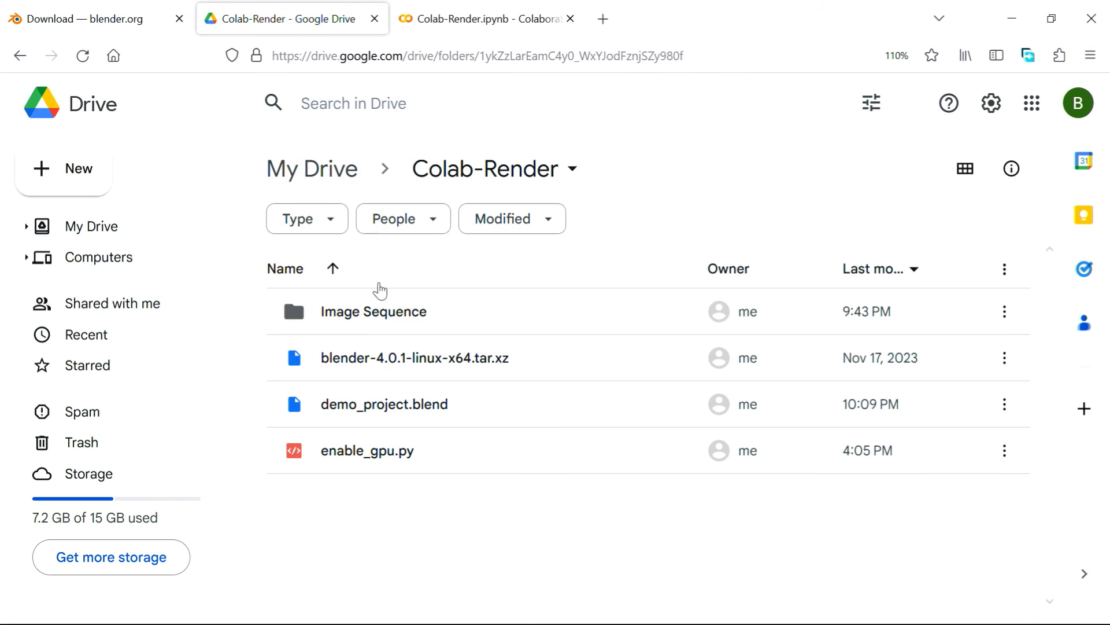
double_click(397, 318)
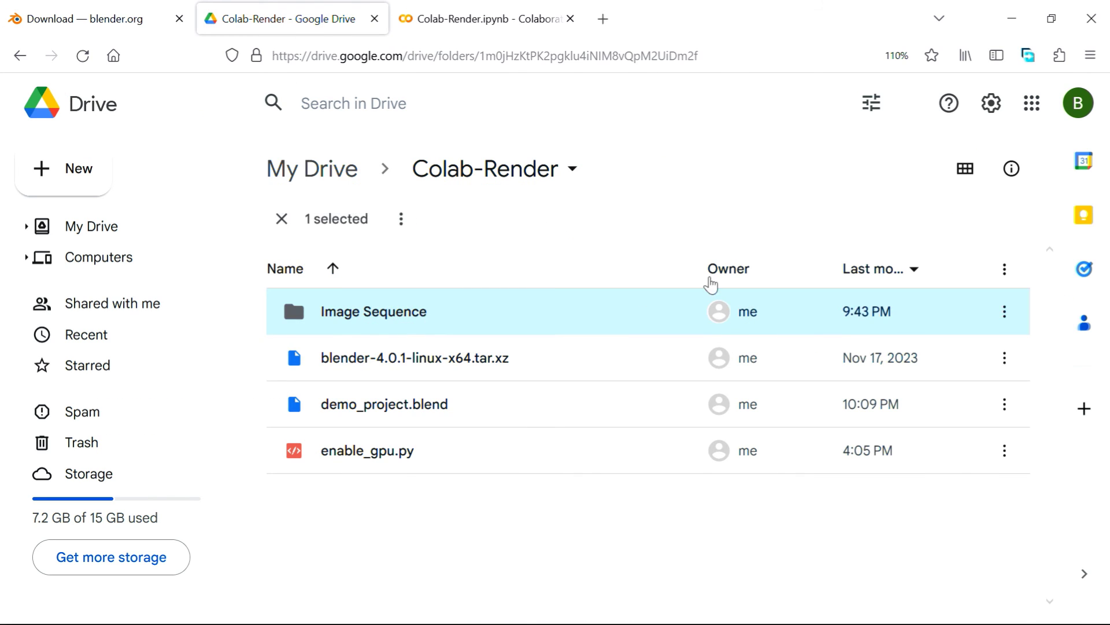
click(965, 171)
drag(1048, 309, 1042, 286)
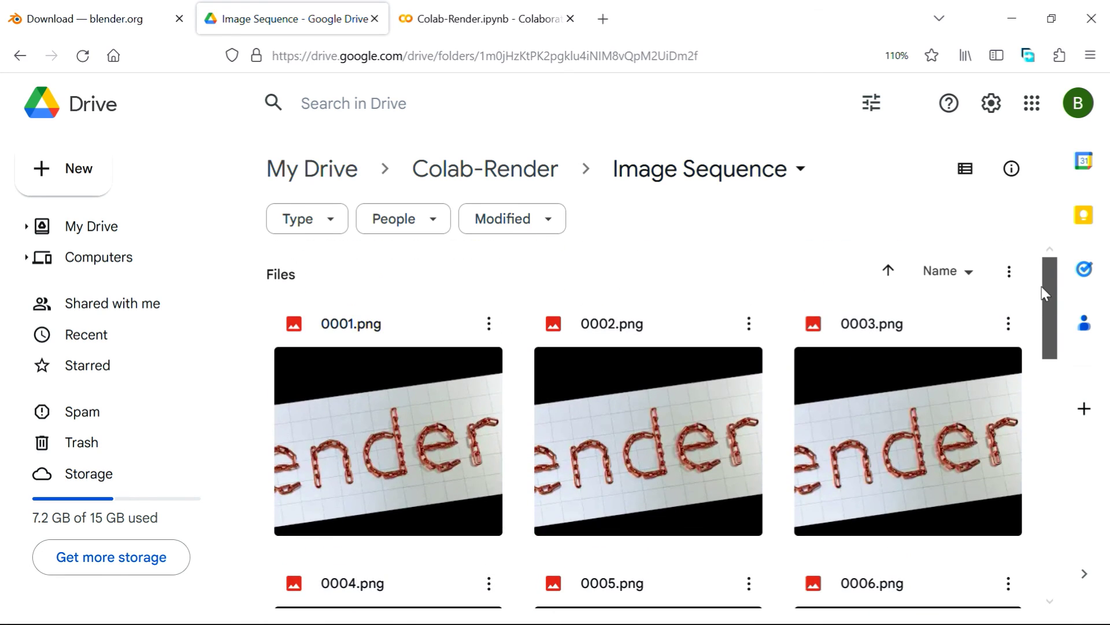
click(484, 23)
click(1048, 145)
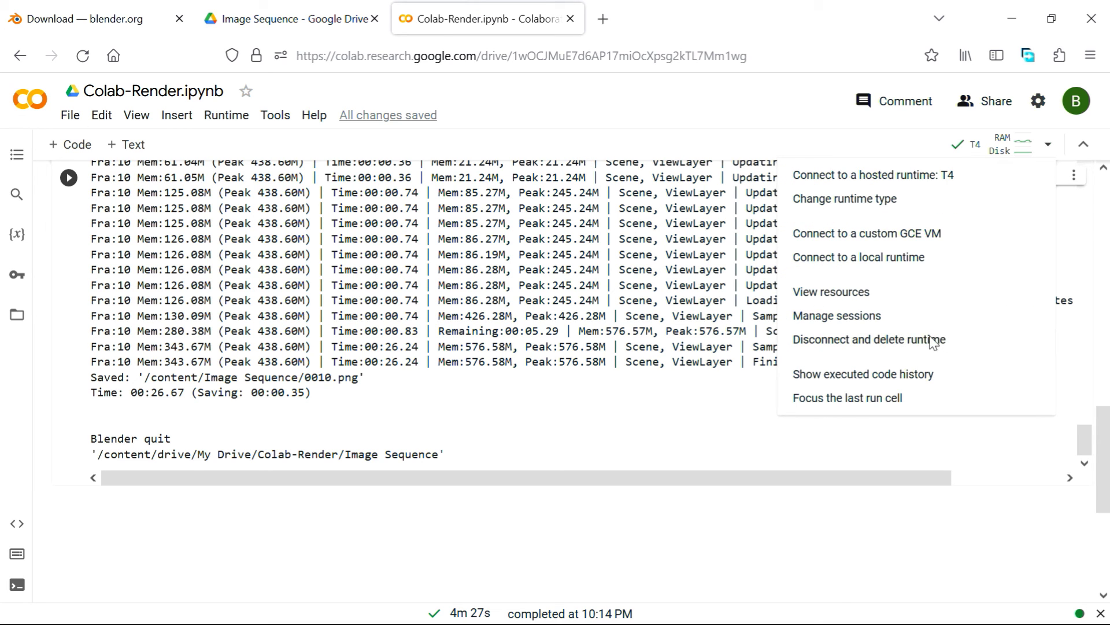
- Choose 'Disconnect and delete runtime' for Colab-Render.ipynb and confirm with Yes
click(906, 340)
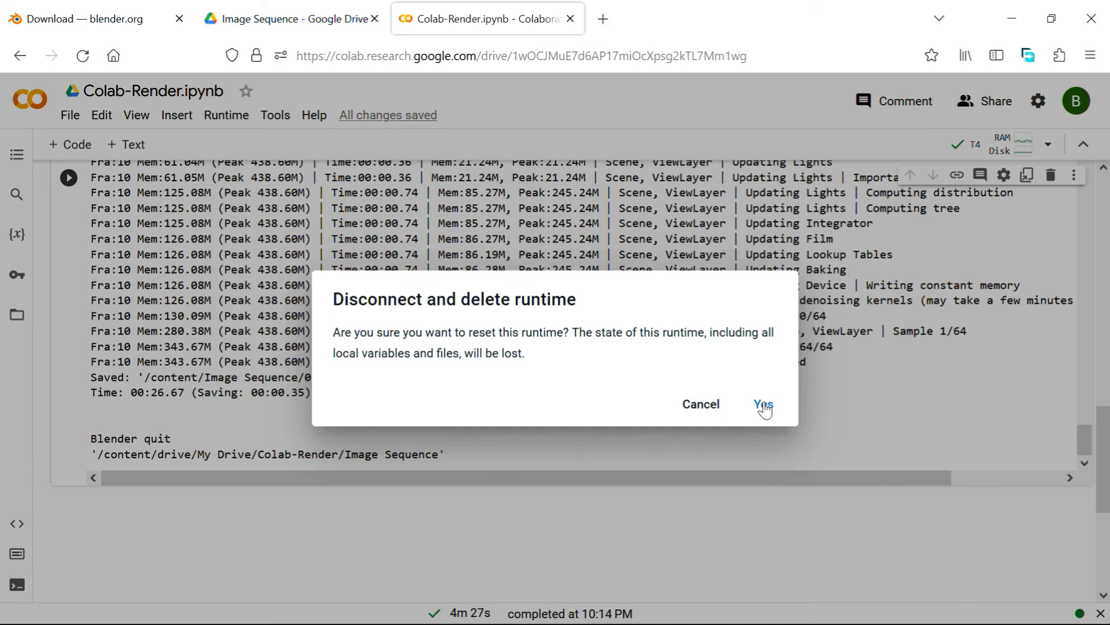
click(764, 404)
drag(1106, 428, 1106, 196)
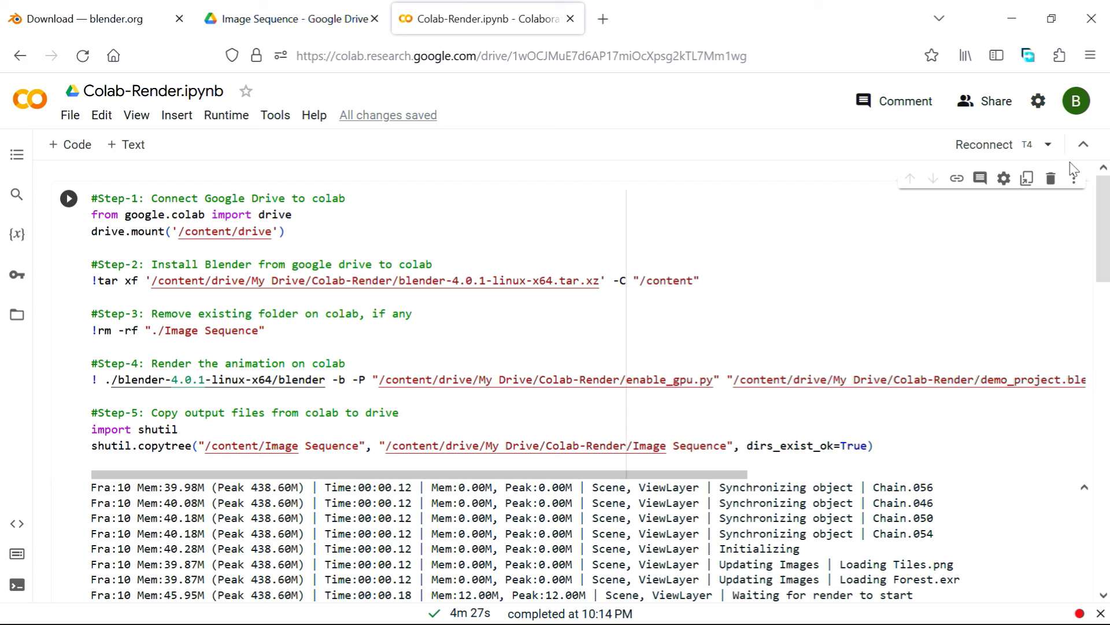